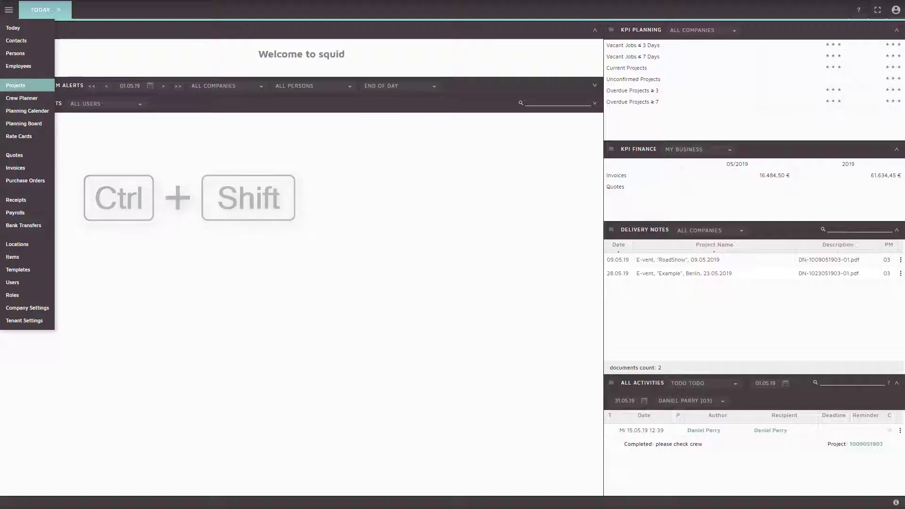
- Open the Projects list in Squid
{"action": "key", "text": "Return"}
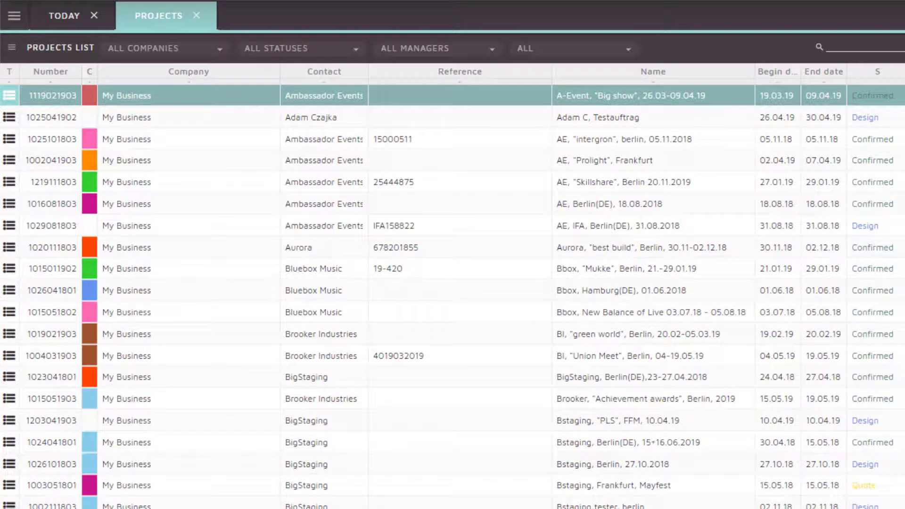
- Open an Add New Project form prefilled with My Business, Ambassador Events and Ambassador rates
{"action": "key", "text": "Right"}
{"action": "key", "text": "Right"}
{"action": "key", "text": "Right"}
{"action": "key", "text": "Menu"}
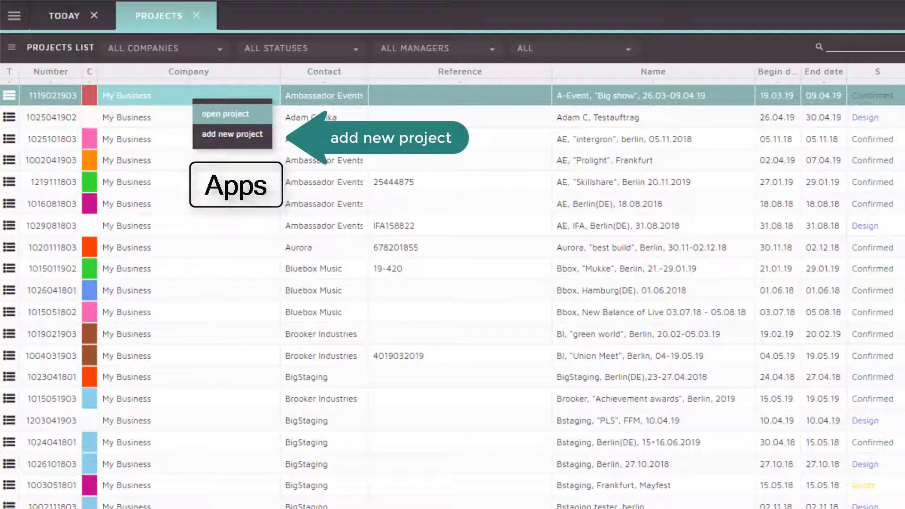
{"action": "key", "text": "Down"}
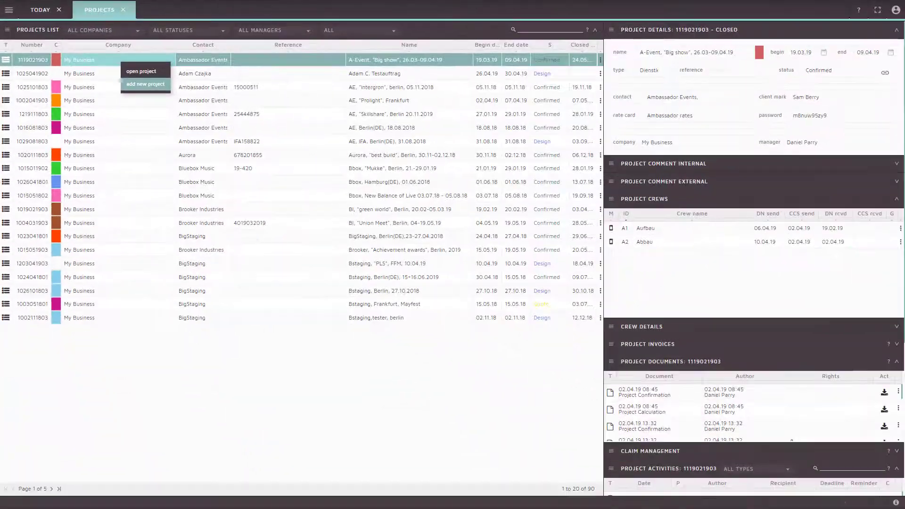
{"action": "key", "text": "Return"}
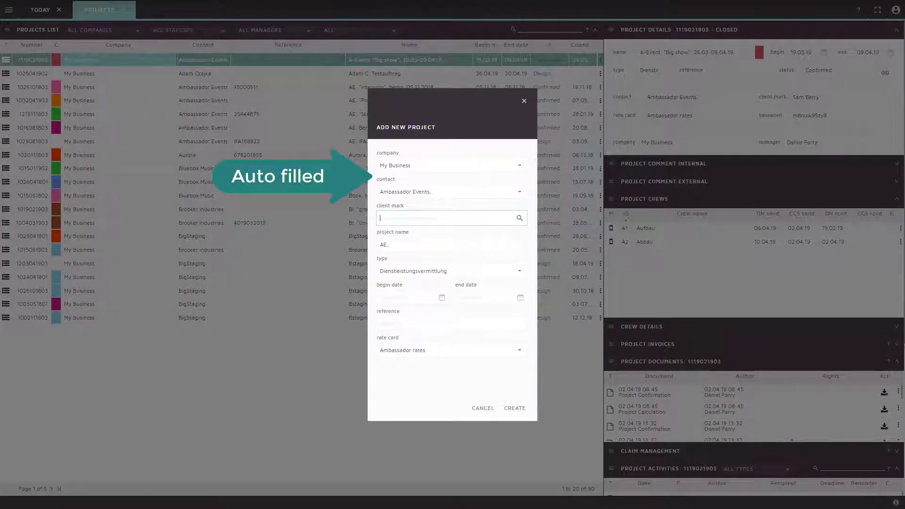
- Choose the suggested client mark, enter the project name, and set the project colour to red
{"action": "key", "text": "Down"}
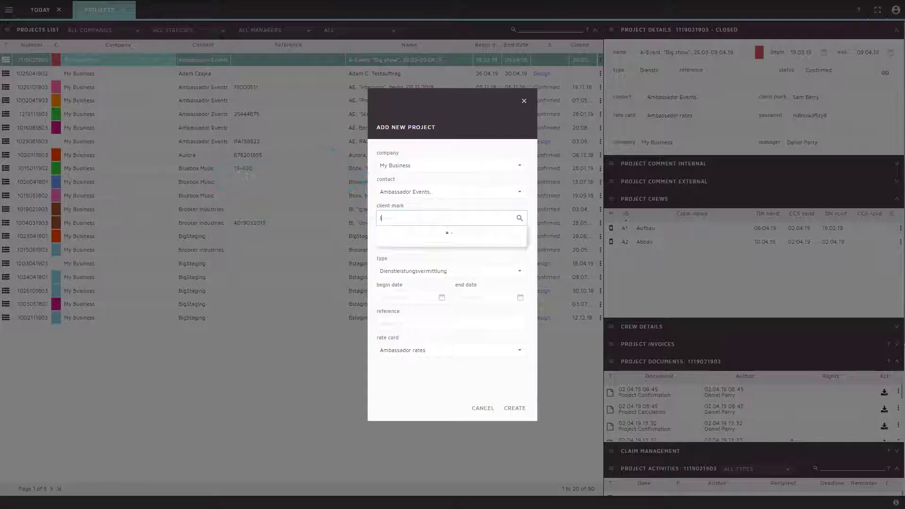
{"action": "key", "text": "Return"}
{"action": "key", "text": "Tab"}
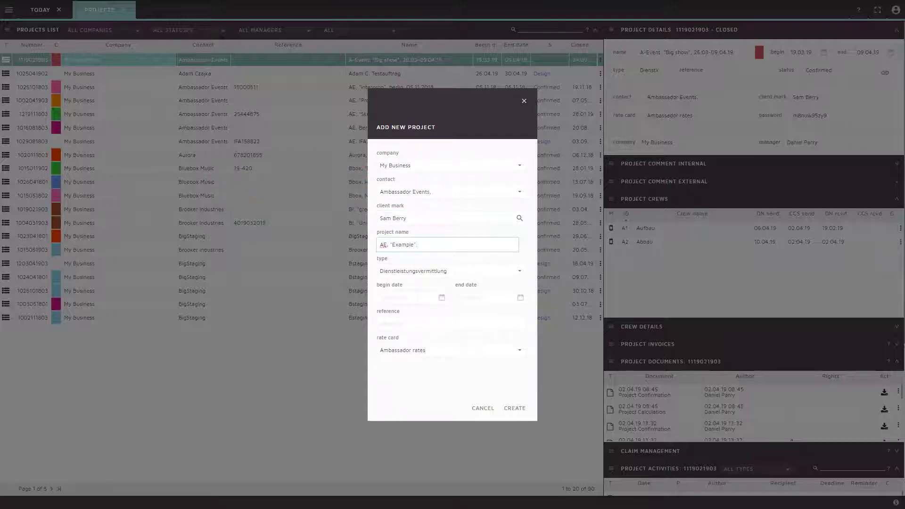
{"action": "key", "text": "Tab"}
{"action": "key", "text": "Down"}
{"action": "key", "text": "Right"}
{"action": "key", "text": "Return"}
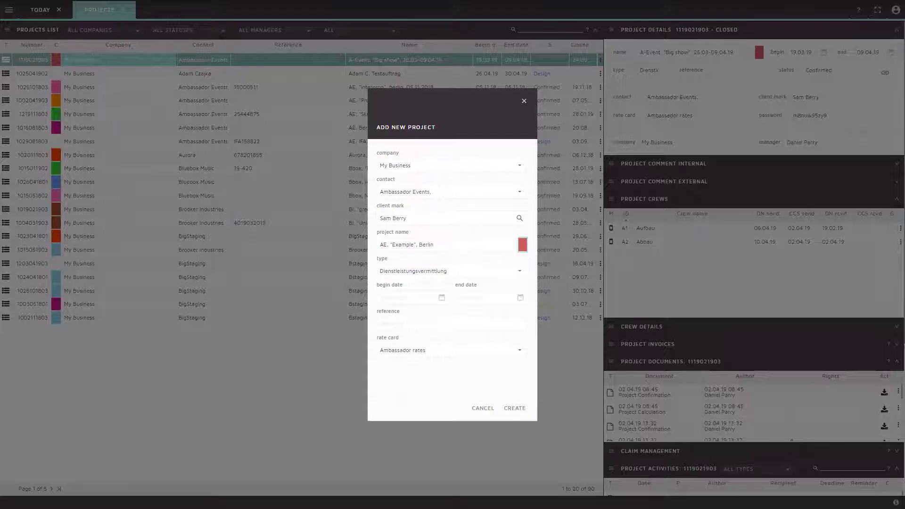
{"action": "key", "text": "Tab"}
{"action": "key", "text": "Tab"}
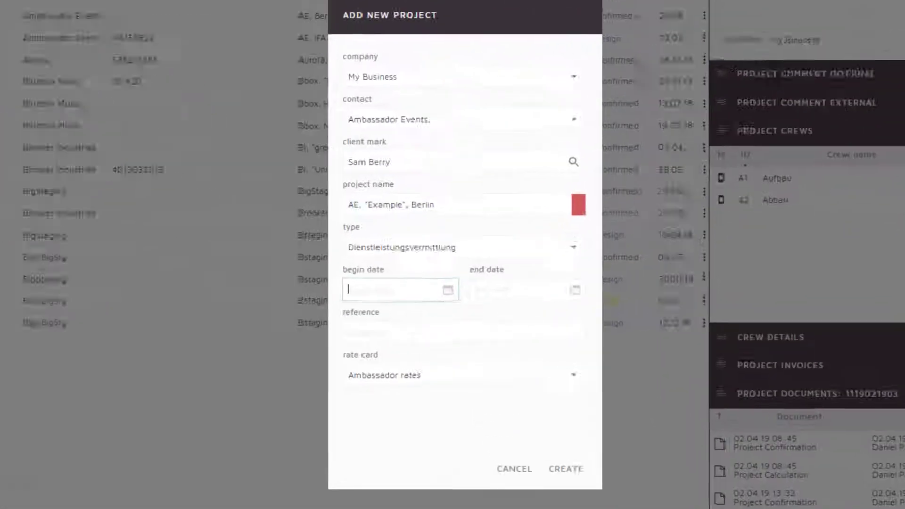
- Set the project to run from 29.05.19 to 31.05.19 and create it
{"action": "type", "text": "29"}
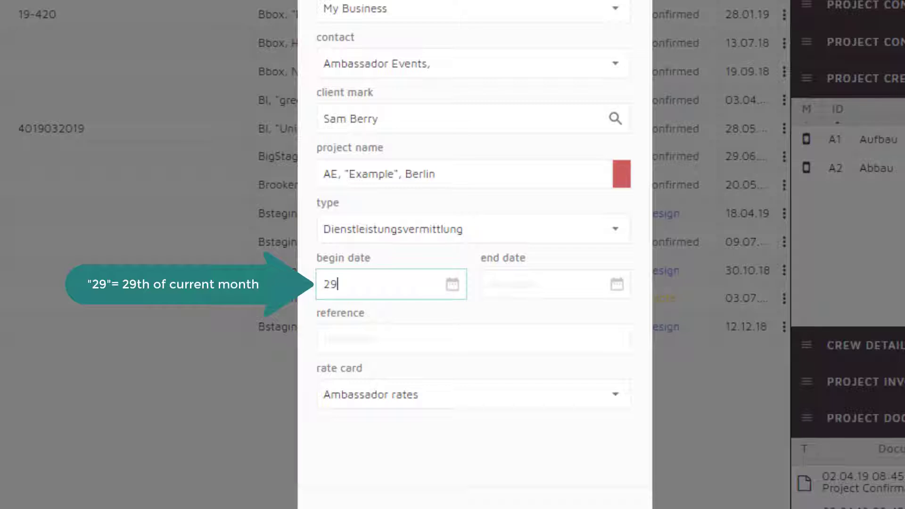
{"action": "key", "text": "Tab"}
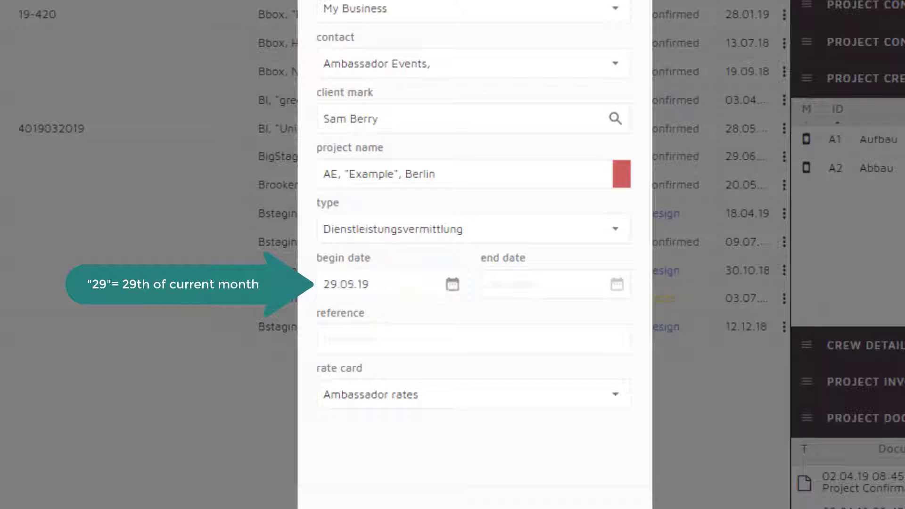
{"action": "key", "text": "Tab"}
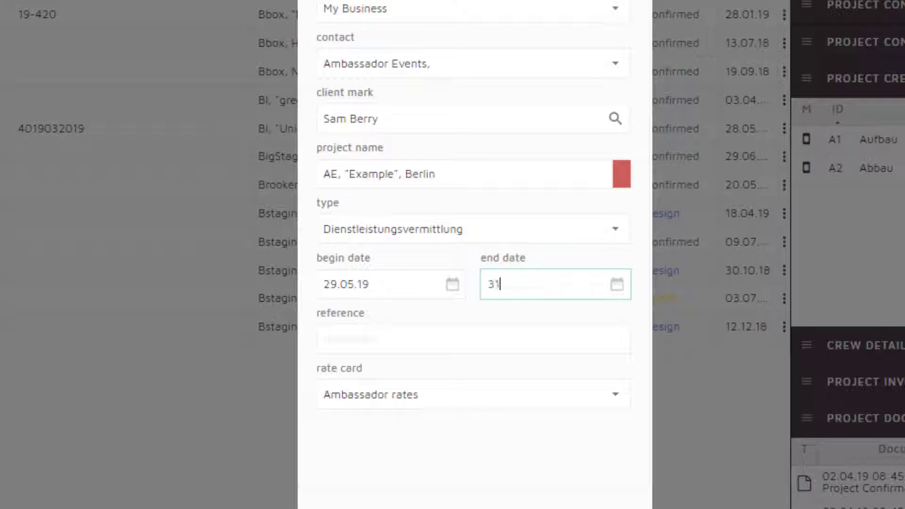
{"action": "type", "text": "31"}
{"action": "key", "text": "Tab"}
{"action": "type", "text": "31"}
{"action": "key", "text": "Tab"}
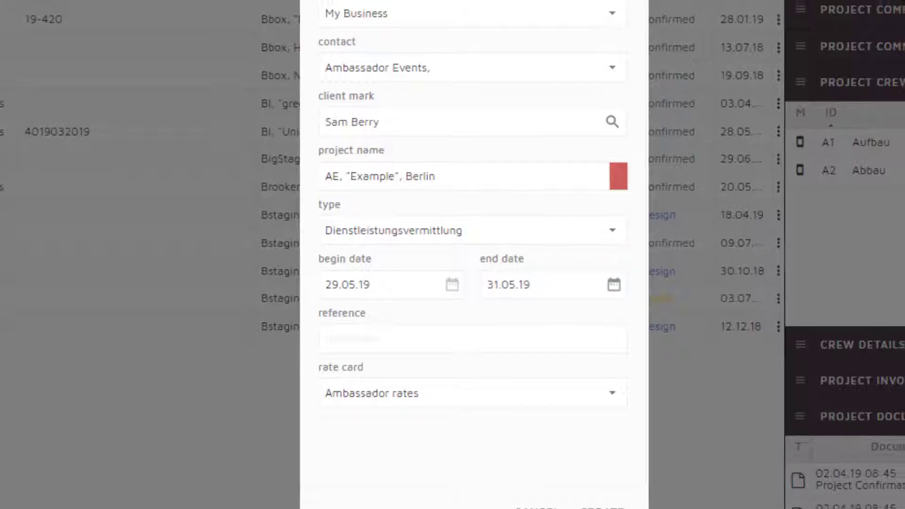
{"action": "key", "text": "Tab"}
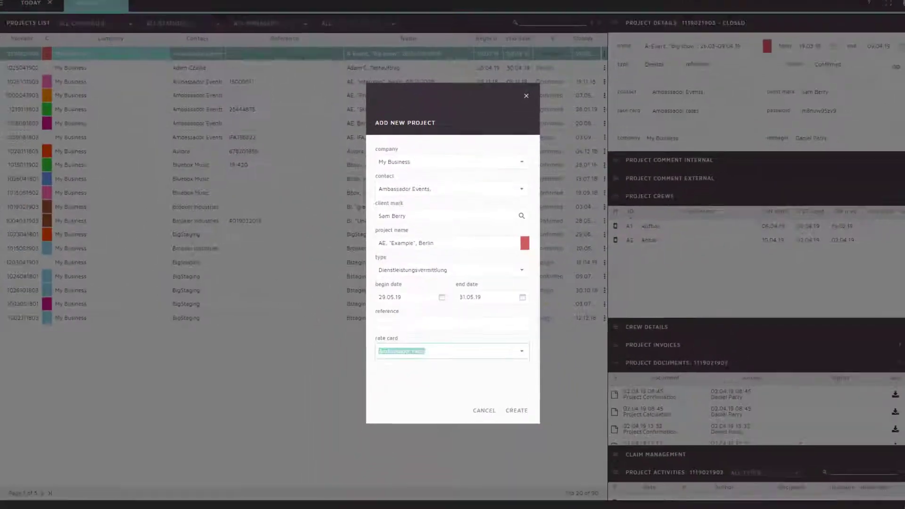
{"action": "key", "text": "Tab"}
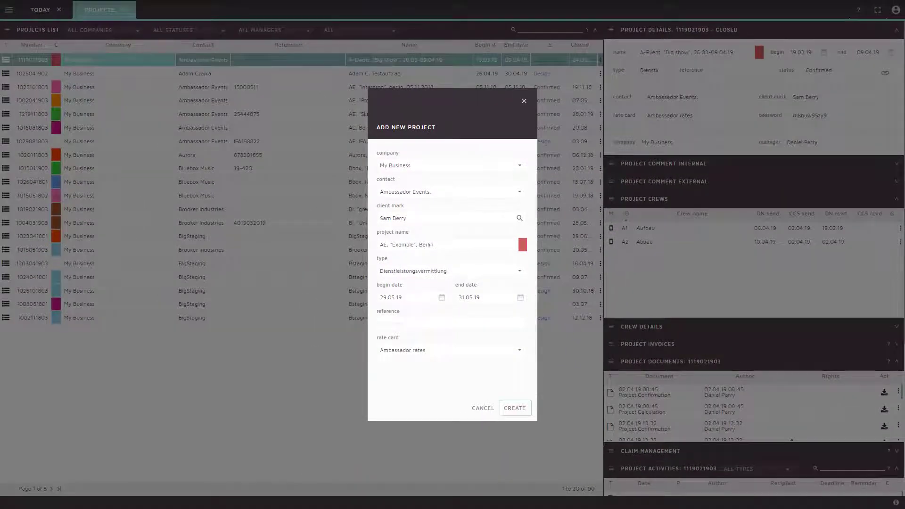
{"action": "left_click", "coordinate": [514, 408]}
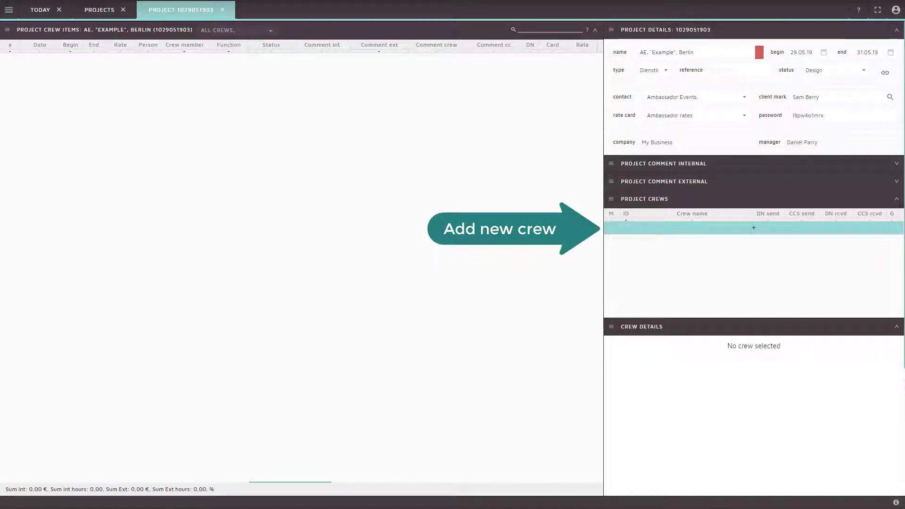
- Add crew 01 named 'Set up' at location Berlin, Messe with Ambassador rates
{"action": "key", "text": "Return"}
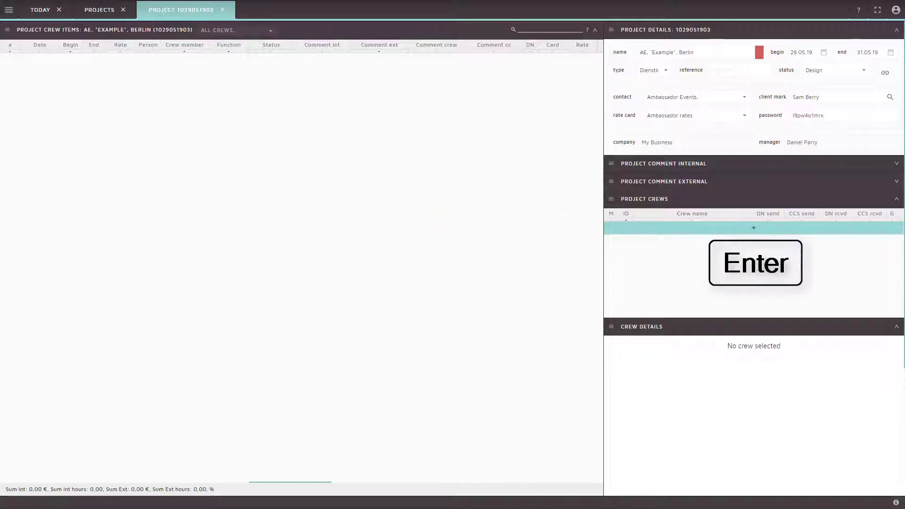
{"action": "type", "text": "01"}
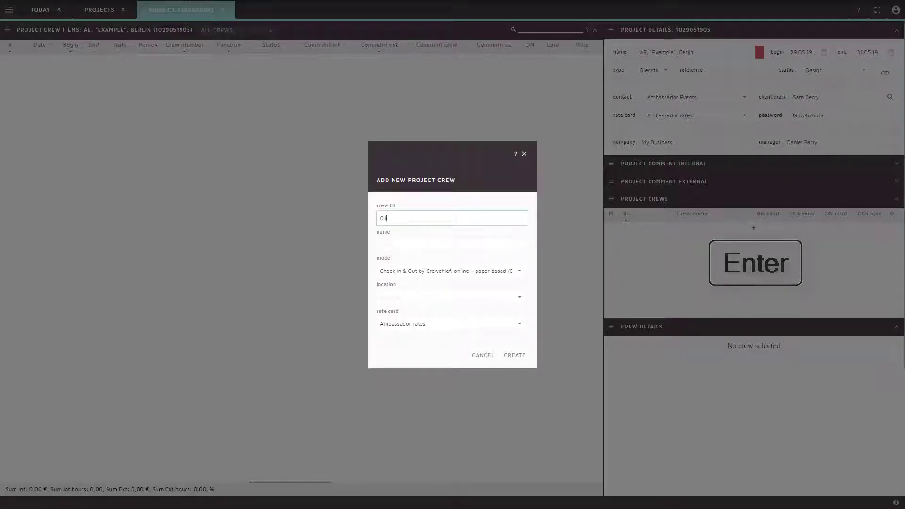
{"action": "key", "text": "Tab"}
{"action": "type", "text": "S"}
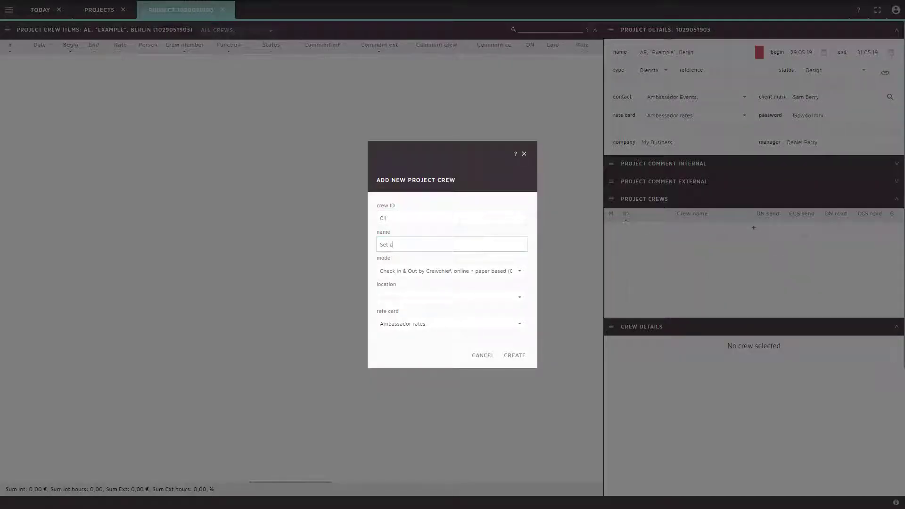
{"action": "type", "text": "et up"}
{"action": "key", "text": "Tab"}
{"action": "key", "text": "Tab"}
{"action": "type", "text": "Ber"}
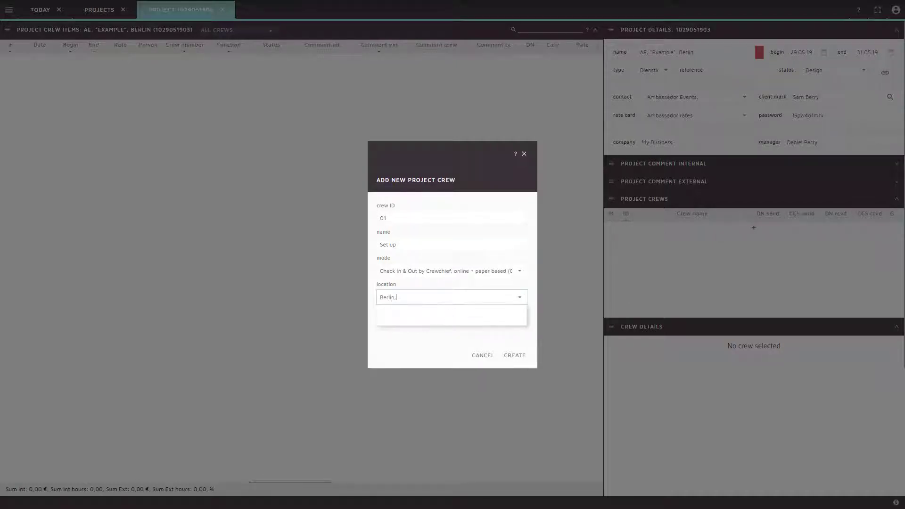
{"action": "type", "text": "lin, Messe"}
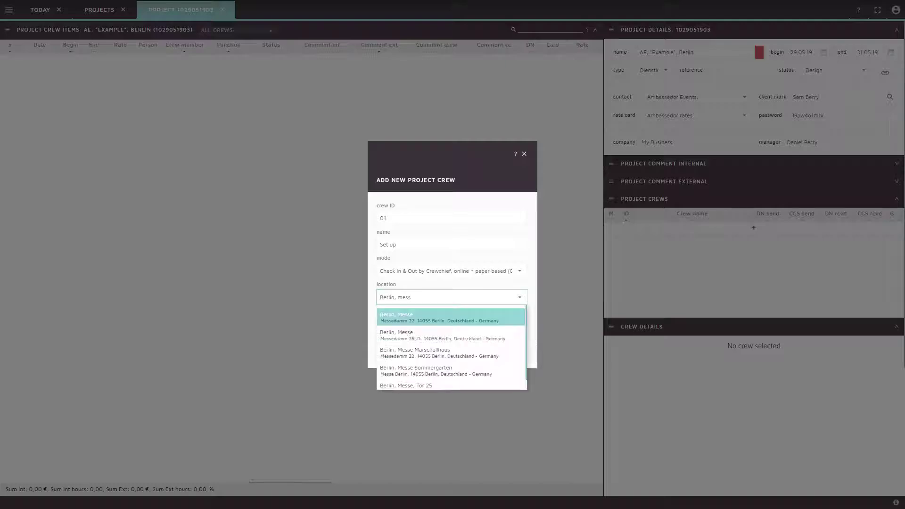
{"action": "key", "text": "Return"}
{"action": "key", "text": "Tab"}
{"action": "key", "text": "Return"}
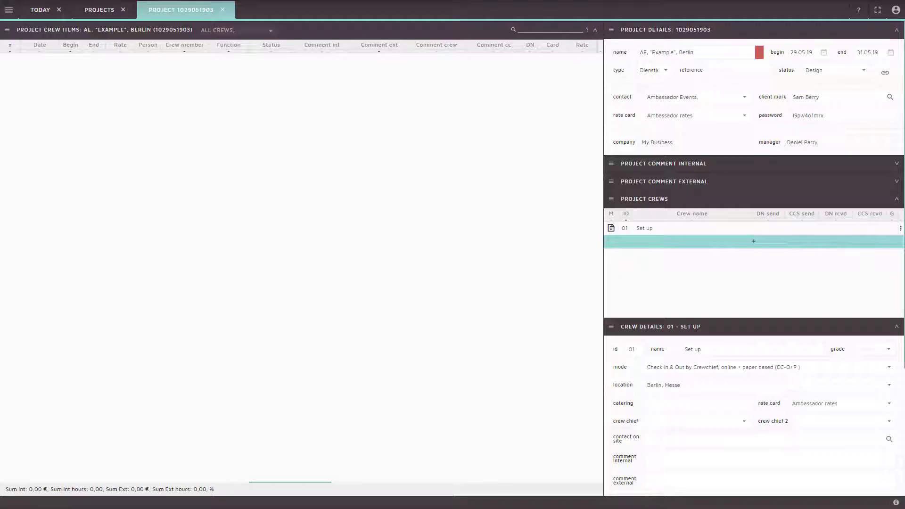
- Set the Set up crew's catering to 10€ and enter the on-site contact's name and phone number
{"action": "left_click", "coordinate": [698, 400]}
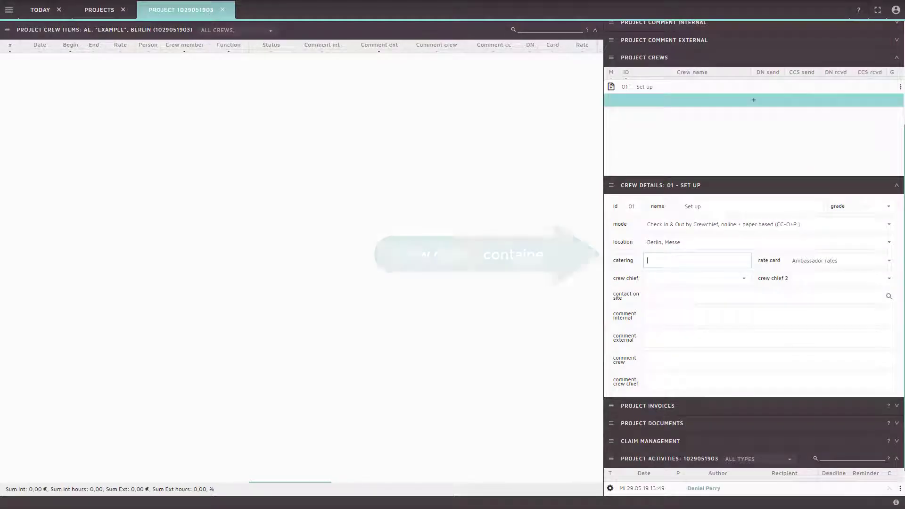
{"action": "type", "text": "10"}
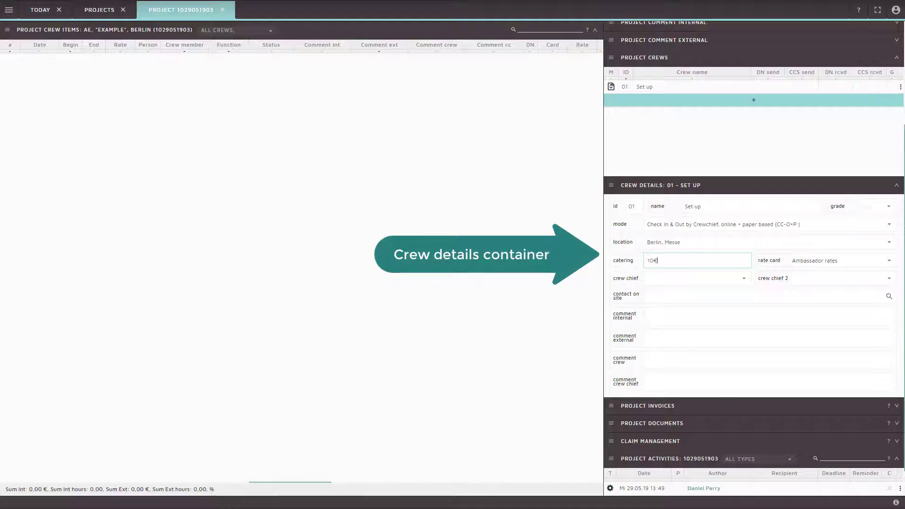
{"action": "type", "text": "€"}
{"action": "key", "text": "Tab"}
{"action": "key", "text": "Tab"}
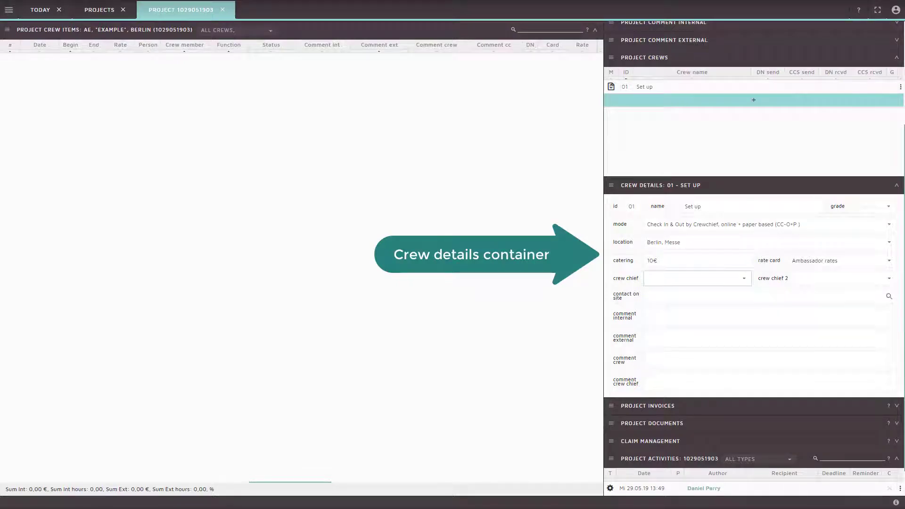
{"action": "key", "text": "Tab"}
{"action": "key", "text": "Tab"}
{"action": "key", "text": "Tab"}
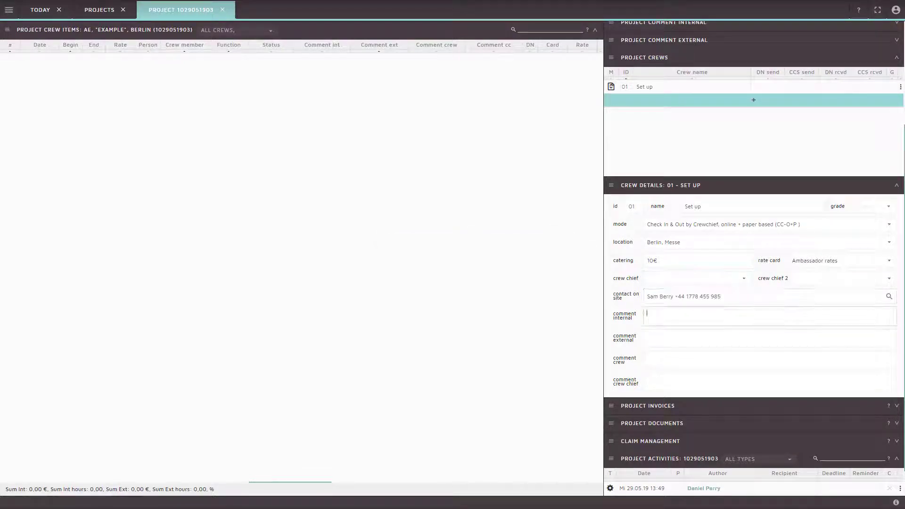
- Add the comments 'New client', 'Meet crew at main entrance' and 'Please wear full PPE'
{"action": "type", "text": "New client"}
{"action": "key", "text": "Tab"}
{"action": "type", "text": "Meet crew at mai"}
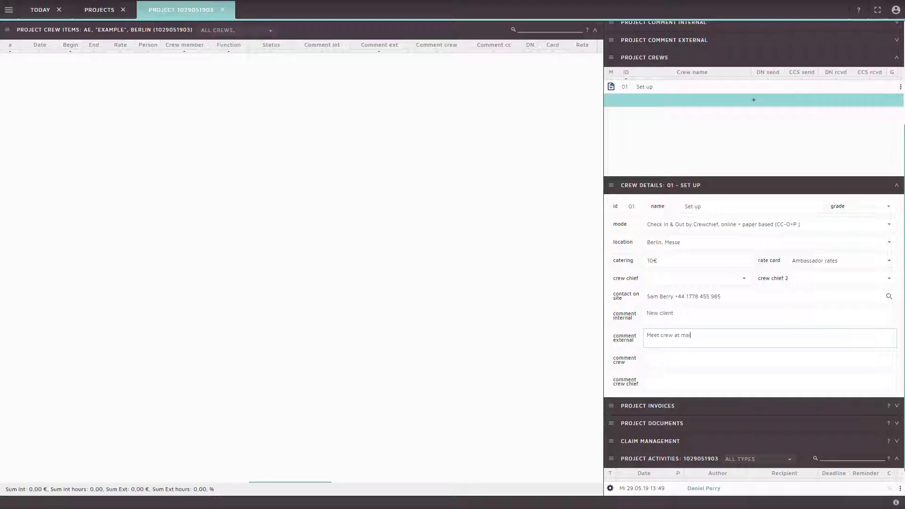
{"action": "type", "text": "n entrance"}
{"action": "key", "text": "Tab"}
{"action": "type", "text": "Please wear full PPE"}
{"action": "key", "text": "Tab"}
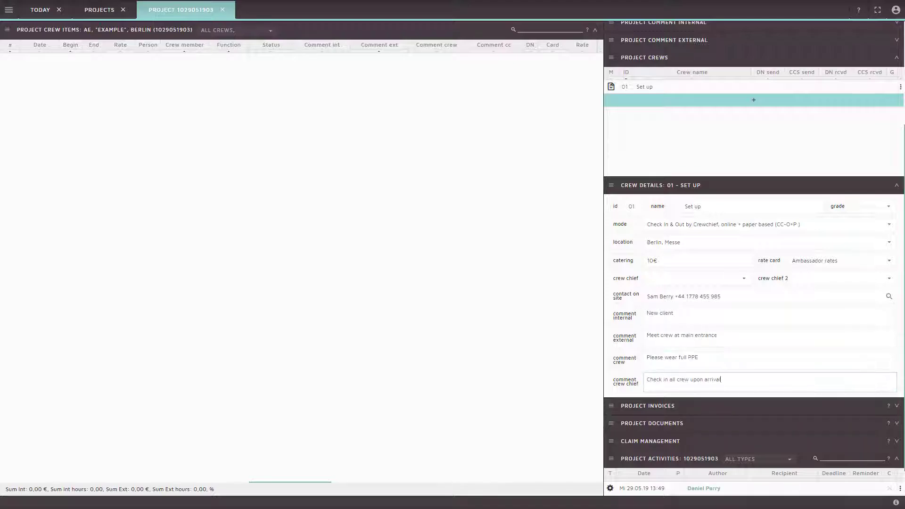
{"action": "left_click", "coordinate": [692, 87]}
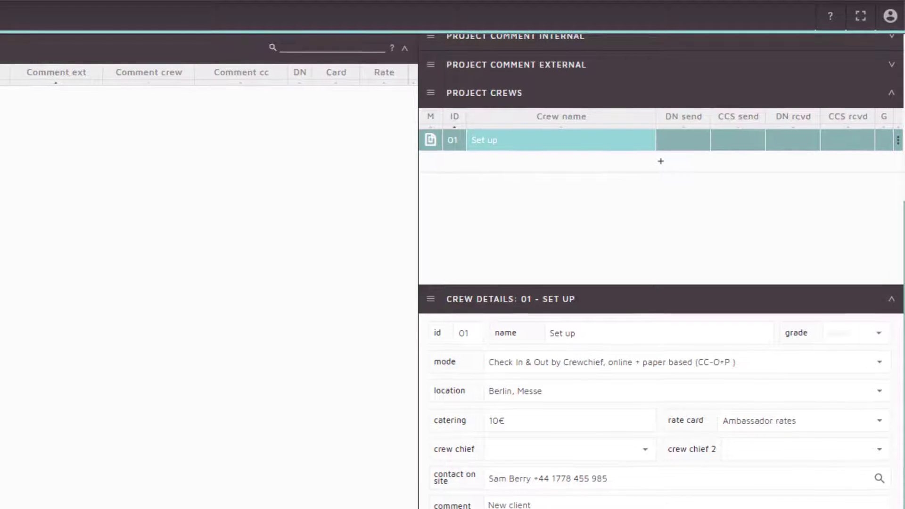
- Add a new crew item to the Set up crew dated 29.05.19
{"action": "key", "text": "Menu"}
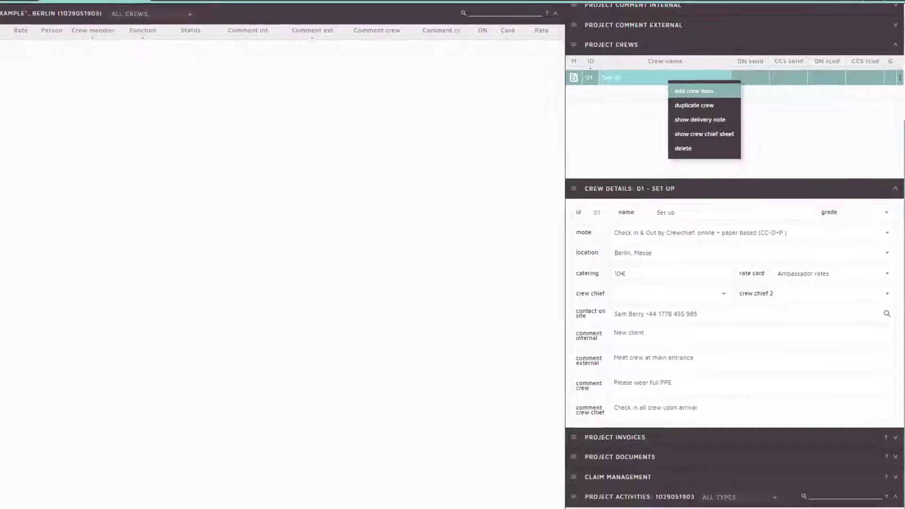
{"action": "key", "text": "Return"}
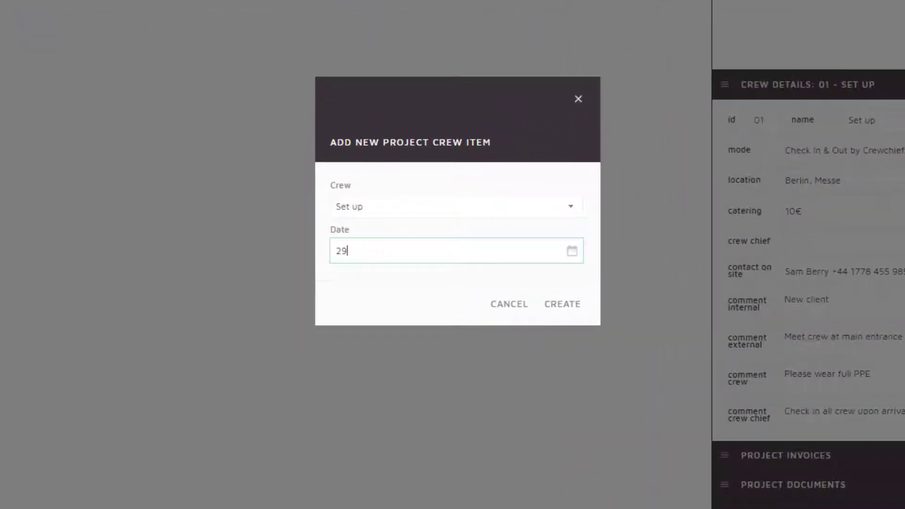
{"action": "type", "text": "29.05.19"}
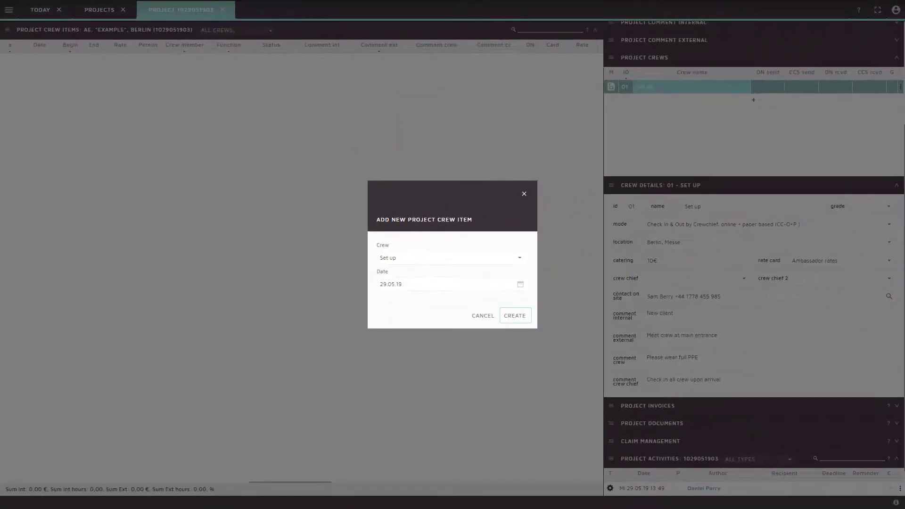
{"action": "key", "text": "Return"}
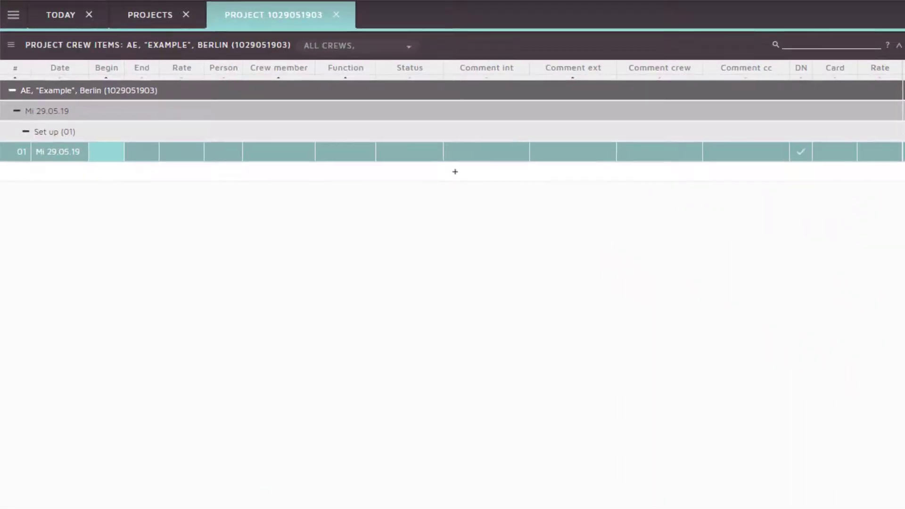
- Set row 01 to 16:00–22:00 with rate SH, making it a Stagehand position
{"action": "left_click", "coordinate": [97, 152]}
{"action": "key", "text": "Tab"}
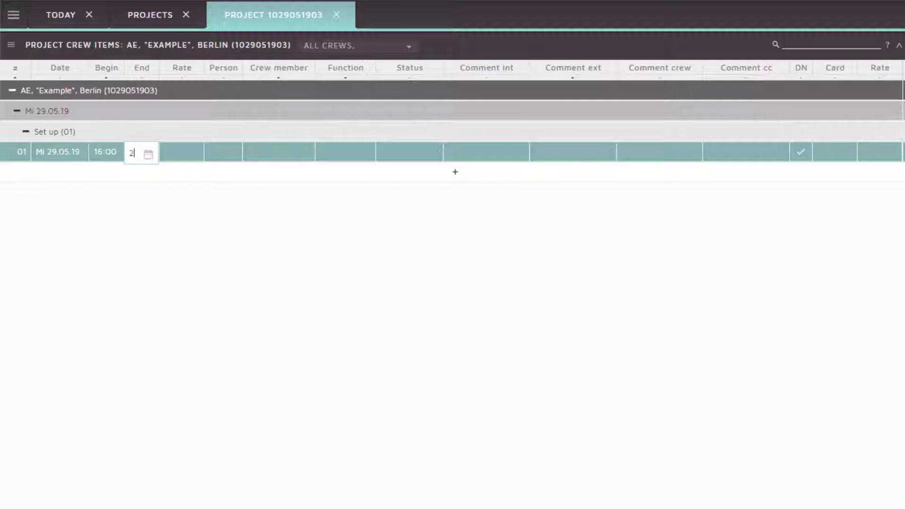
{"action": "key", "text": "Tab"}
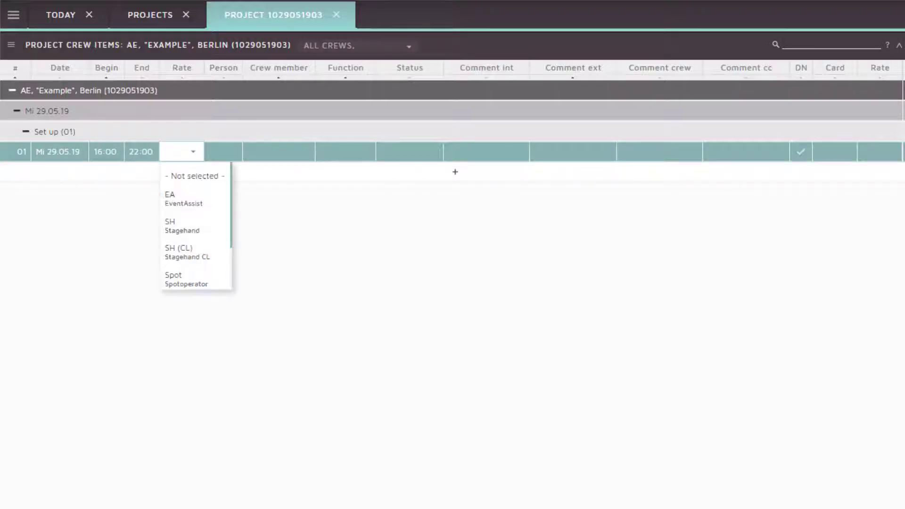
{"action": "type", "text": "SH"}
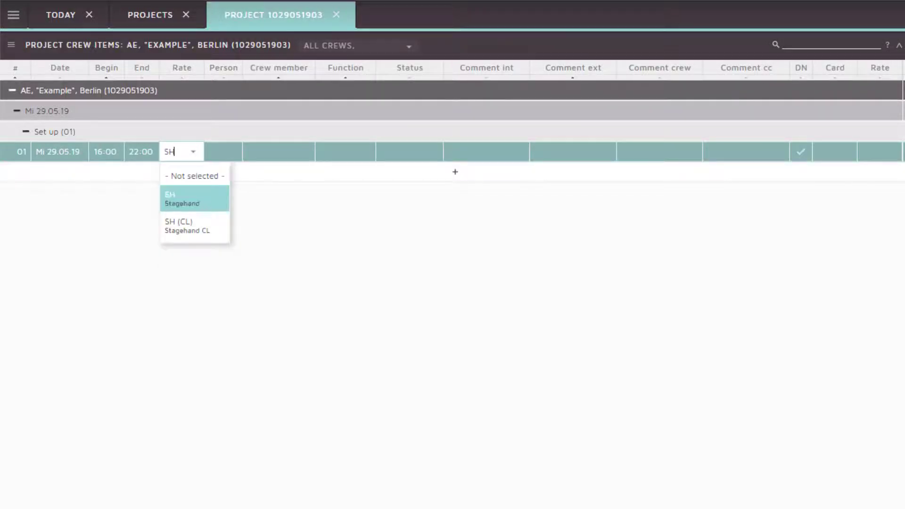
{"action": "key", "text": "Return"}
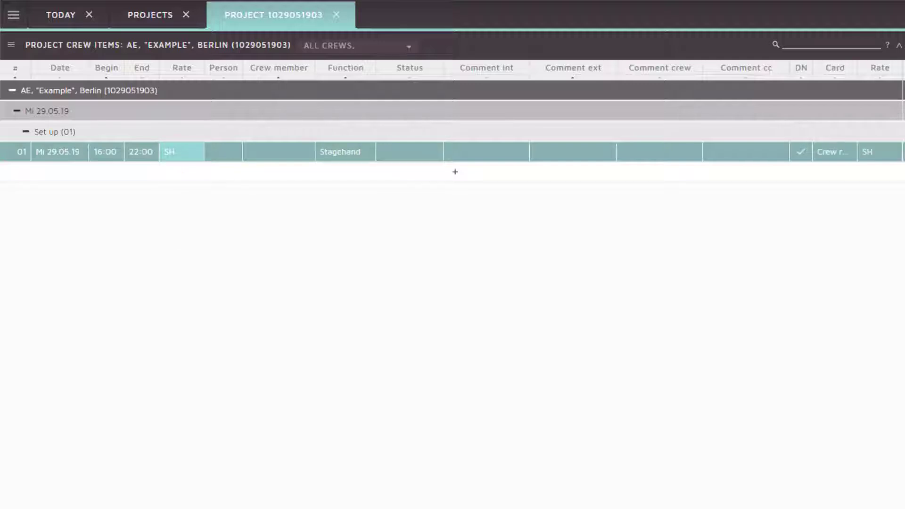
{"action": "key", "text": "Left"}
{"action": "key", "text": "Left"}
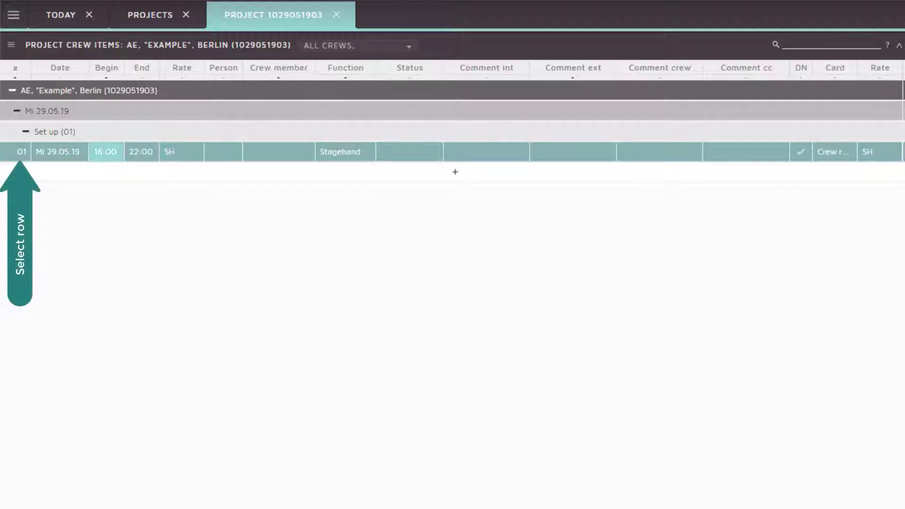
- Copy the 16:00–22:00 Stagehand crew item and paste a first duplicate
{"action": "key", "text": "Left"}
{"action": "key", "text": "Left"}
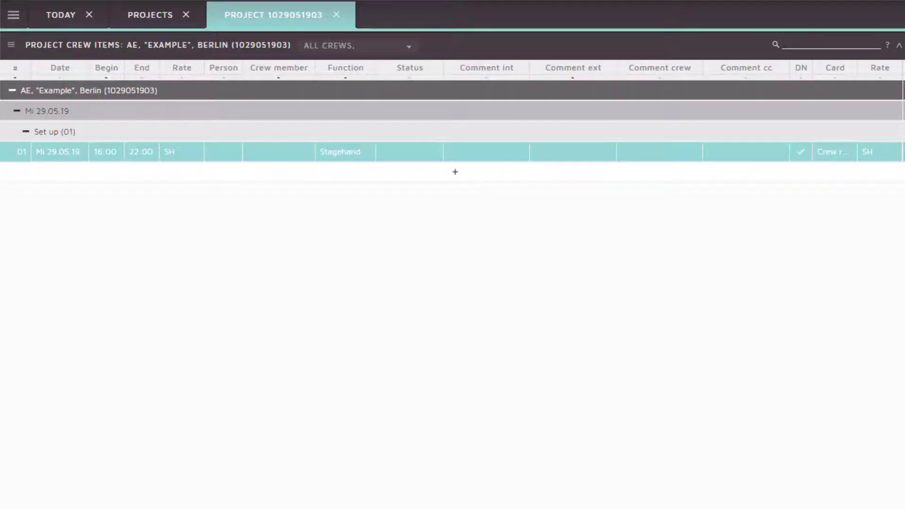
{"action": "key", "text": "ctrl+c"}
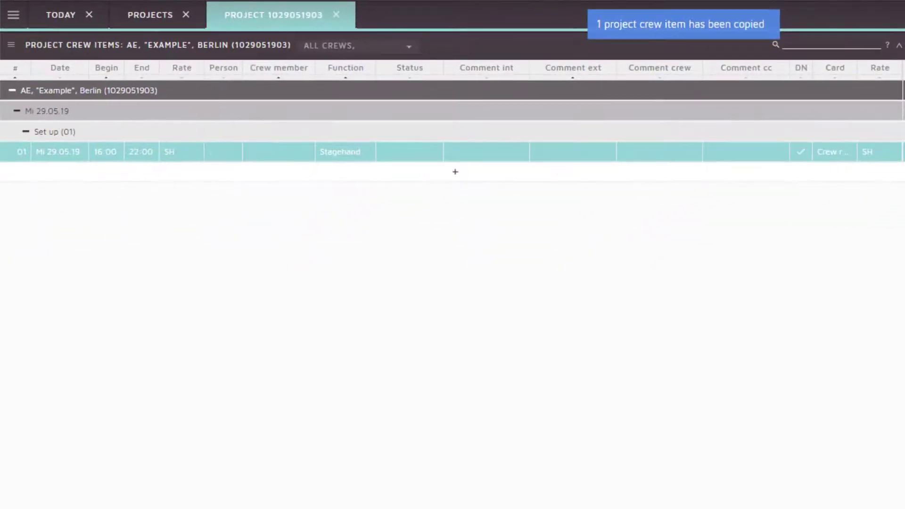
{"action": "key", "text": "ctrl+v"}
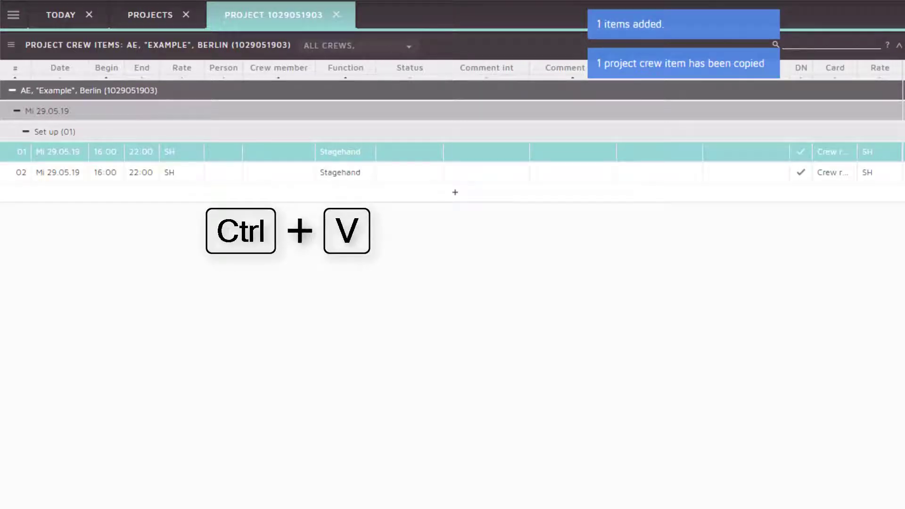
- Paste further copies so the Set up crew has five identical 16:00–22:00 Stagehand items
{"action": "key", "text": "ctrl+v"}
{"action": "key", "text": "ctrl+v"}
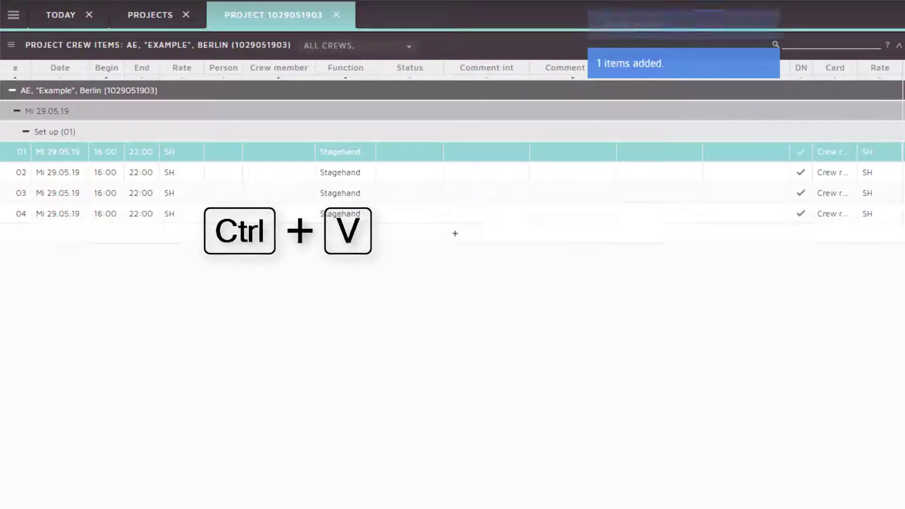
{"action": "key", "text": "ctrl+v"}
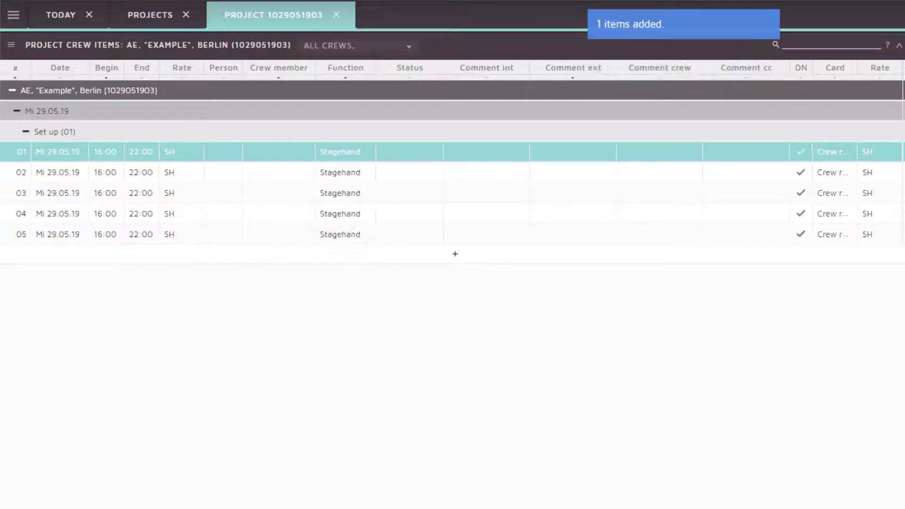
{"action": "key", "text": "Right"}
{"action": "key", "text": "Right"}
{"action": "key", "text": "Right"}
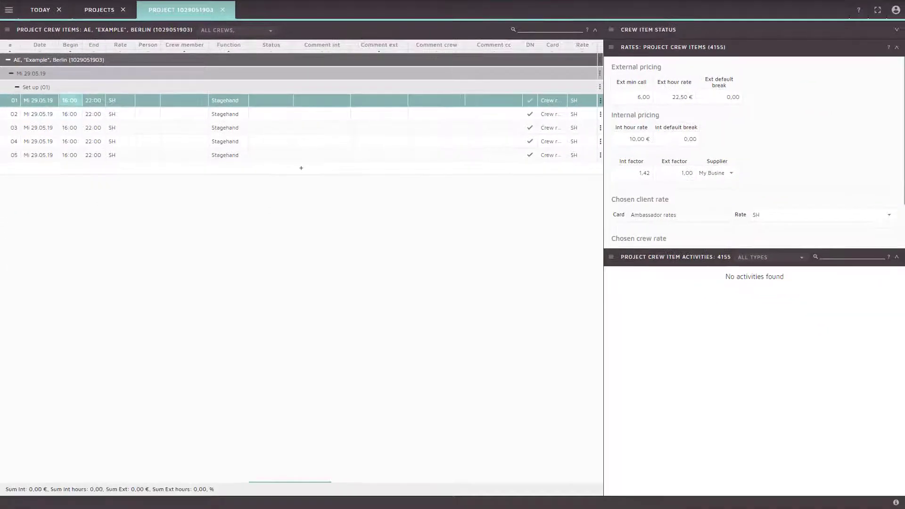
- Change row 01's function to Spare and duplicate it as a second Spare item
{"action": "key", "text": "Right"}
{"action": "key", "text": "Right"}
{"action": "key", "text": "Right"}
{"action": "key", "text": "Right"}
{"action": "key", "text": "Right"}
{"action": "type", "text": "*spar"}
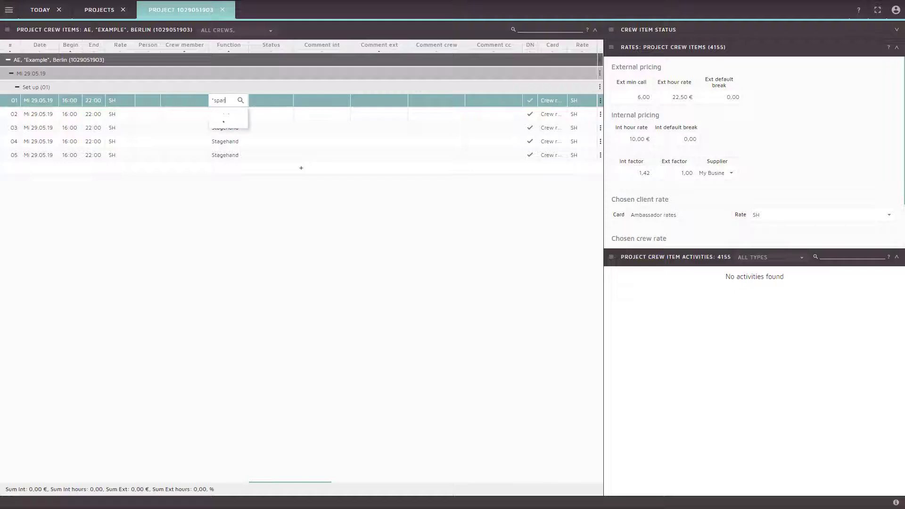
{"action": "key", "text": "Return"}
{"action": "key", "text": "Left"}
{"action": "key", "text": "Left"}
{"action": "key", "text": "Left"}
{"action": "key", "text": "Left"}
{"action": "key", "text": "Left"}
{"action": "key", "text": "Left"}
{"action": "key", "text": "Left"}
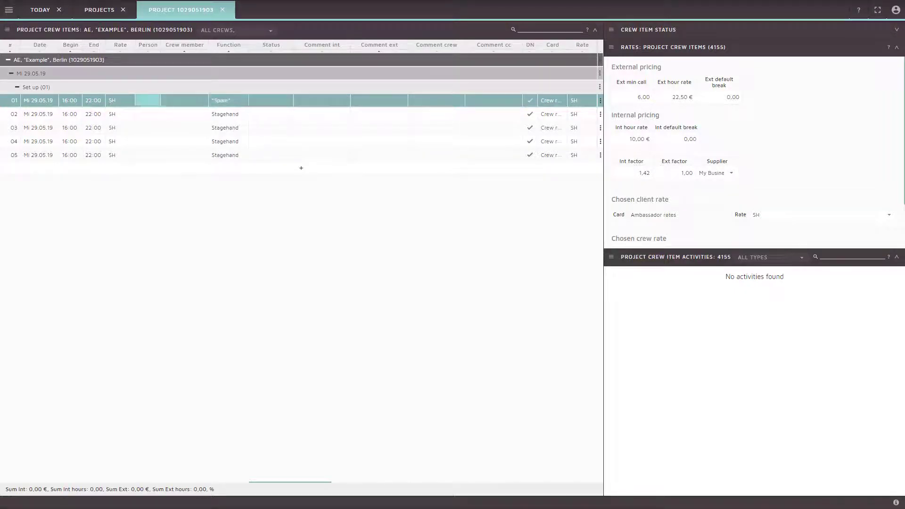
{"action": "key", "text": "ctrl+c"}
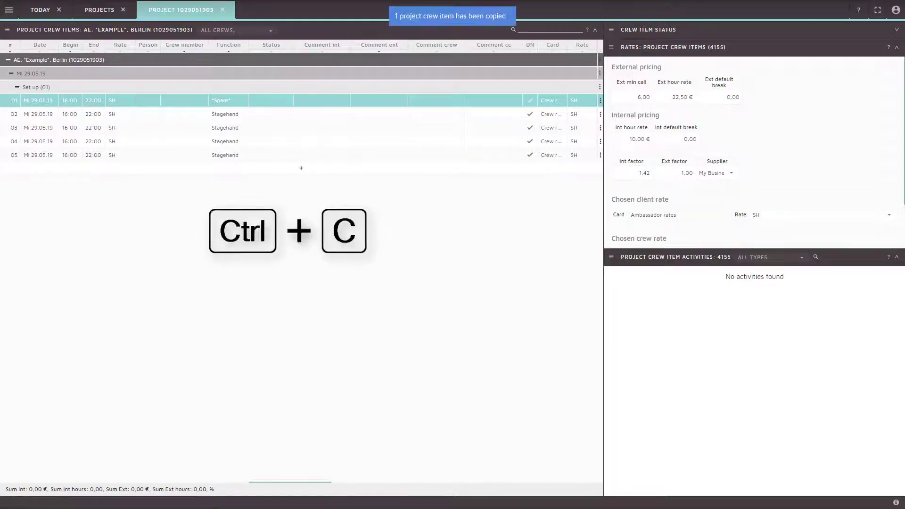
{"action": "key", "text": "ctrl+v"}
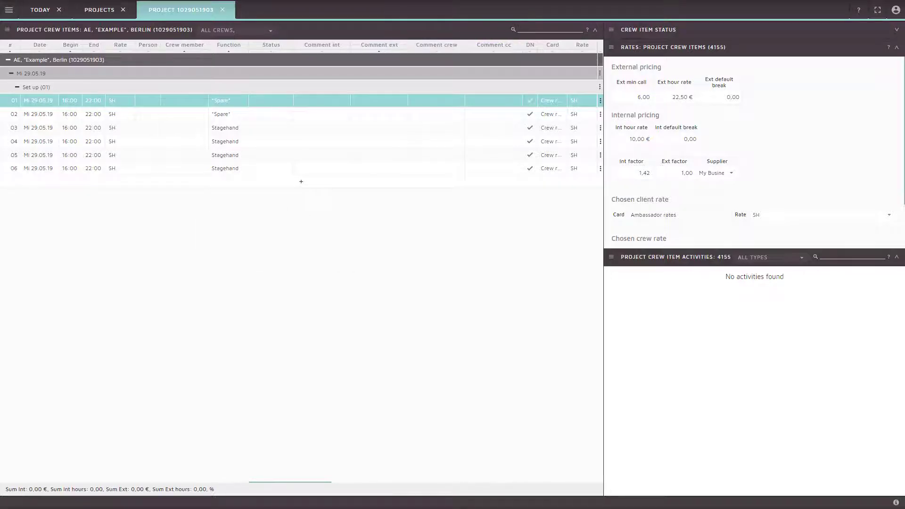
- Give row 06 the SH (CL) rate and the Stagehand function
{"action": "key", "text": "Down"}
{"action": "key", "text": "Down"}
{"action": "key", "text": "Down"}
{"action": "key", "text": "Down"}
{"action": "key", "text": "Down"}
{"action": "key", "text": "Right"}
{"action": "key", "text": "Right"}
{"action": "key", "text": "Right"}
{"action": "key", "text": "Right"}
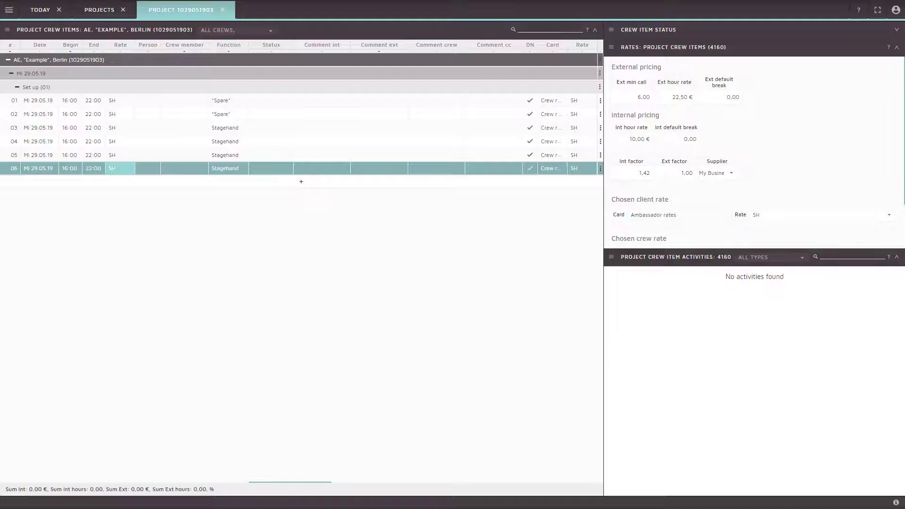
{"action": "key", "text": "Return"}
{"action": "key", "text": "Down"}
{"action": "key", "text": "Down"}
{"action": "key", "text": "Down"}
{"action": "key", "text": "Return"}
{"action": "key", "text": "Right"}
{"action": "key", "text": "Right"}
{"action": "key", "text": "Right"}
{"action": "key", "text": "Return"}
{"action": "type", "text": "stag"}
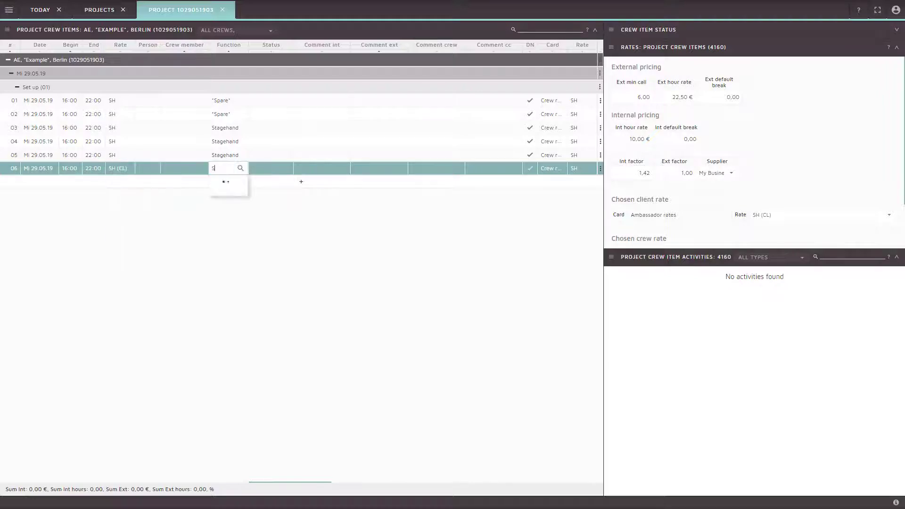
{"action": "key", "text": "Down"}
{"action": "key", "text": "Down"}
{"action": "key", "text": "Return"}
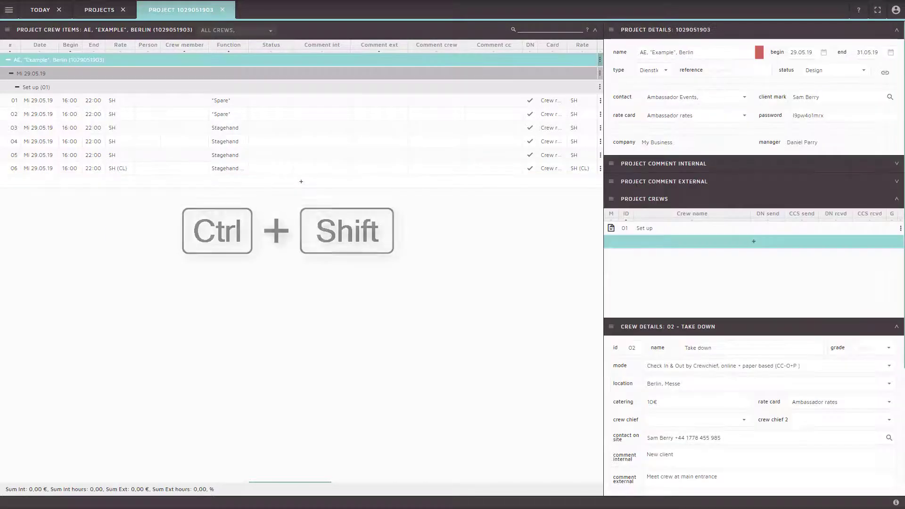
- Open the Crew Planner in its own window, placed beside the project's crew items
{"action": "key", "text": "ctrl+shift"}
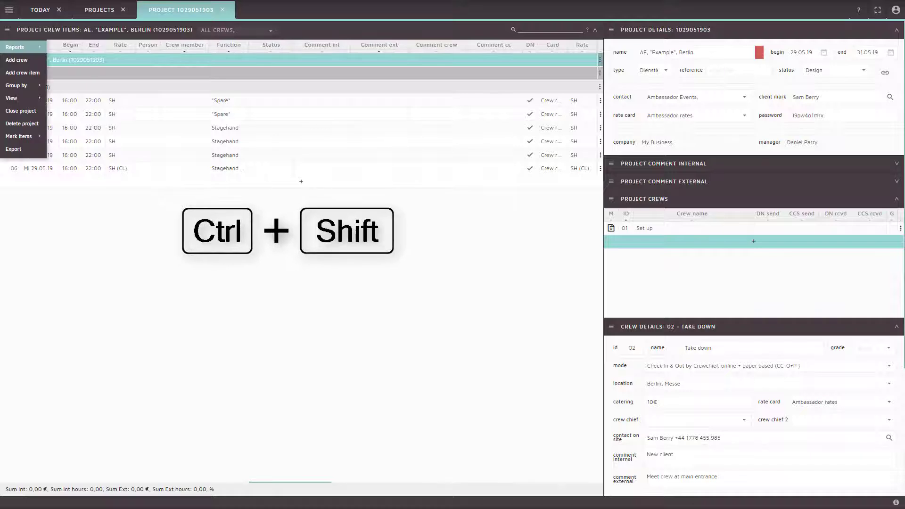
{"action": "key", "text": "ctrl+shift"}
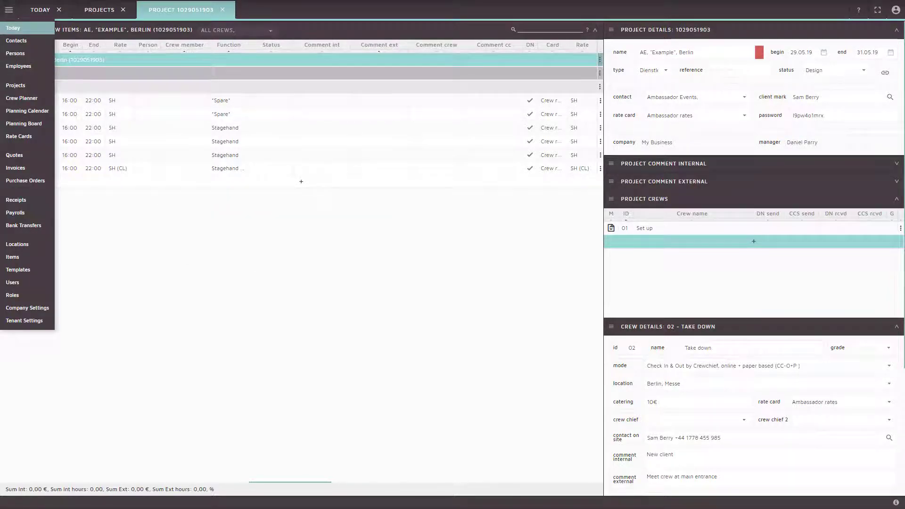
{"action": "key", "text": "Down"}
{"action": "key", "text": "Down"}
{"action": "key", "text": "Down"}
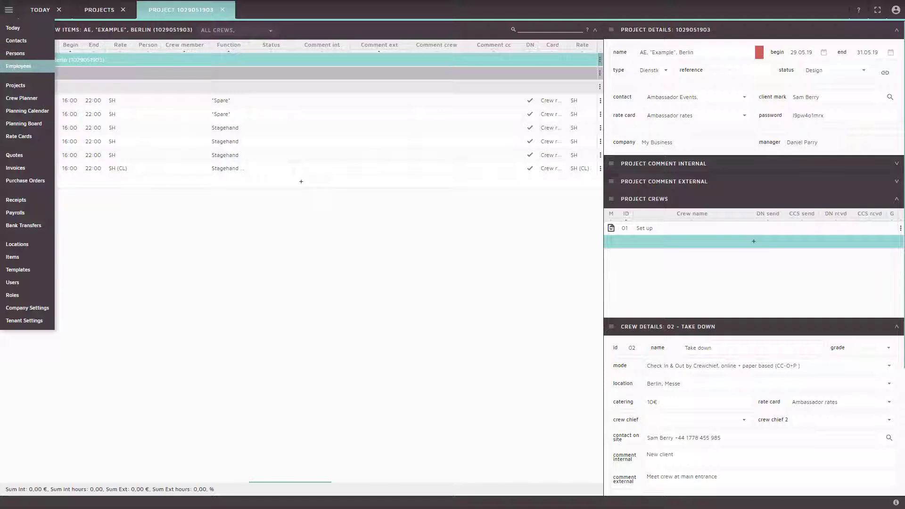
{"action": "key", "text": "Down"}
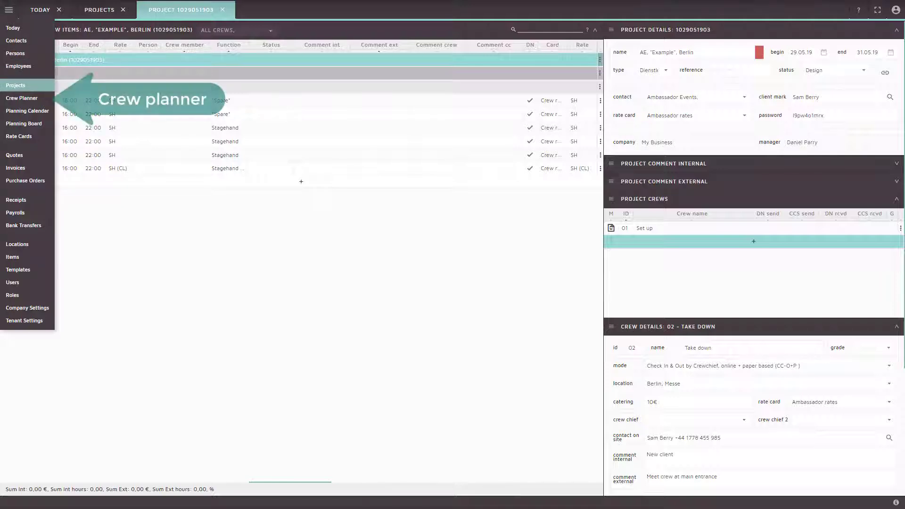
{"action": "key", "text": "Down"}
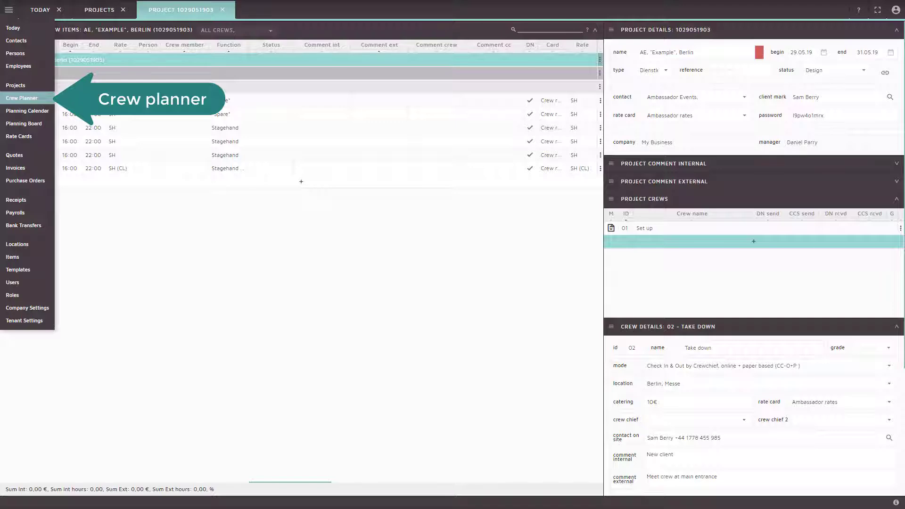
{"action": "key", "text": "shift+Return"}
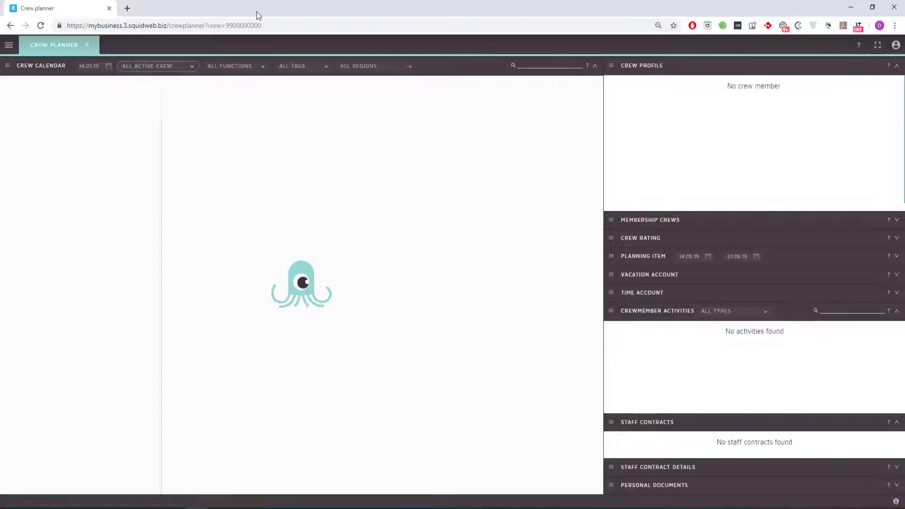
{"action": "left_click_drag", "start_coordinate": [256, 11], "coordinate": [904, 46]}
{"action": "key", "text": "Down"}
{"action": "key", "text": "Down"}
{"action": "key", "text": "Down"}
{"action": "key", "text": "Down"}
{"action": "key", "text": "Down"}
{"action": "key", "text": "Down"}
{"action": "key", "text": "Down"}
{"action": "key", "text": "Down"}
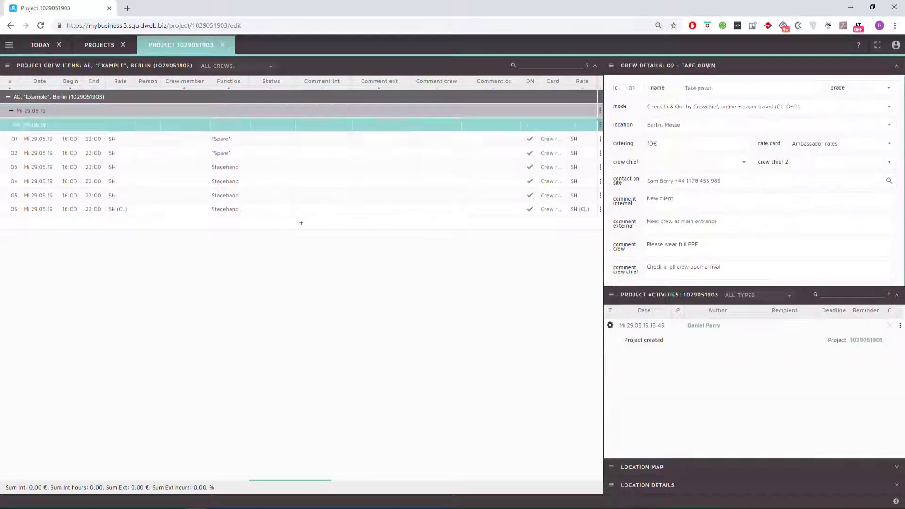
- Assign the searched crew member to Set up row 06
{"action": "key", "text": "Right"}
{"action": "key", "text": "Right"}
{"action": "key", "text": "Right"}
{"action": "key", "text": "Right"}
{"action": "key", "text": "Right"}
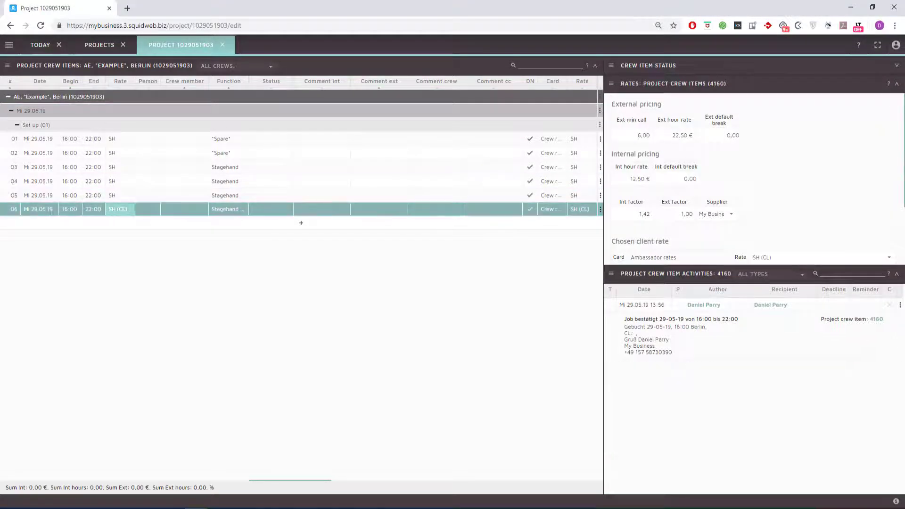
{"action": "key", "text": "Return"}
{"action": "type", "text": "daniel"}
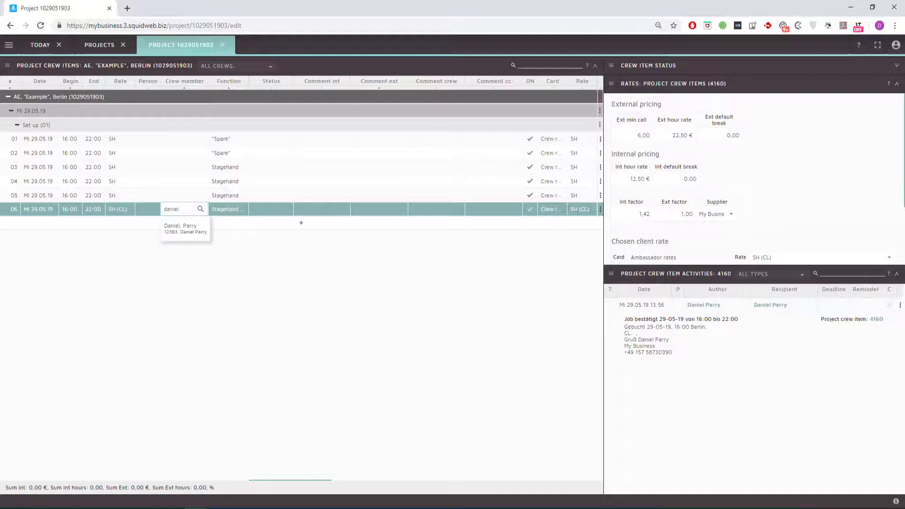
{"action": "key", "text": "Down"}
{"action": "key", "text": "Return"}
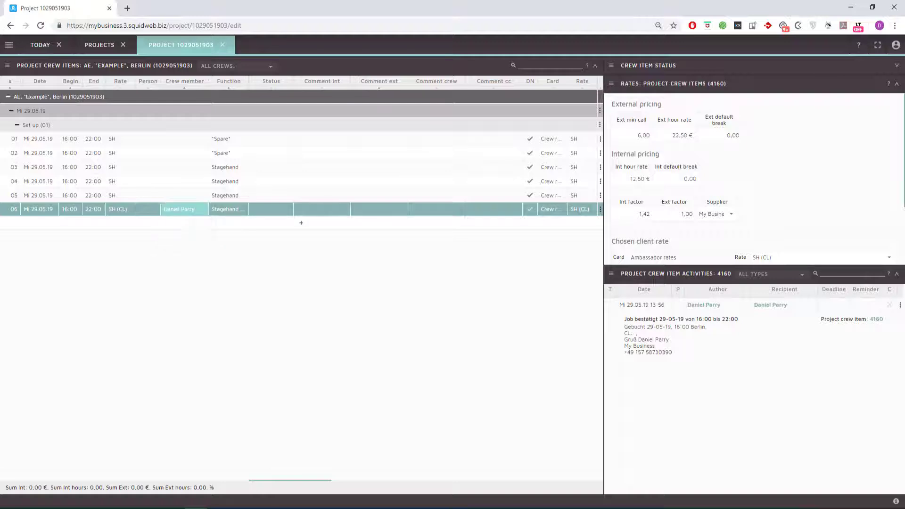
- Set row 06's status to Confirmed and create the job confirmation message
{"action": "key", "text": "Right"}
{"action": "key", "text": "Right"}
{"action": "key", "text": "Return"}
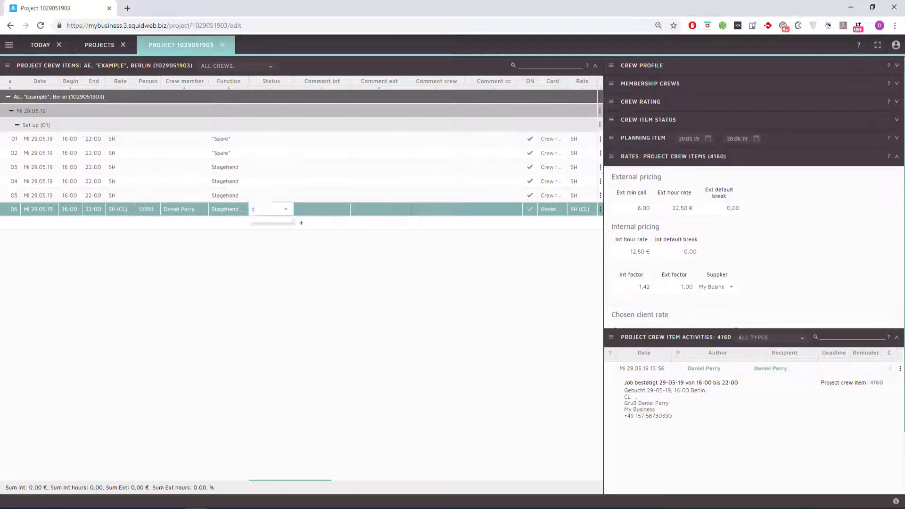
{"action": "type", "text": "c"}
{"action": "key", "text": "Down"}
{"action": "key", "text": "Down"}
{"action": "key", "text": "Down"}
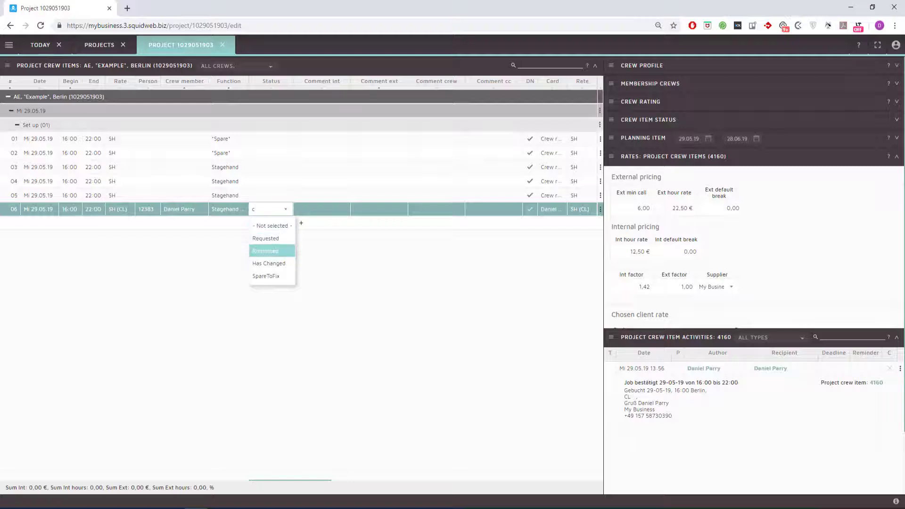
{"action": "key", "text": "Return"}
{"action": "key", "text": "shift+Tab"}
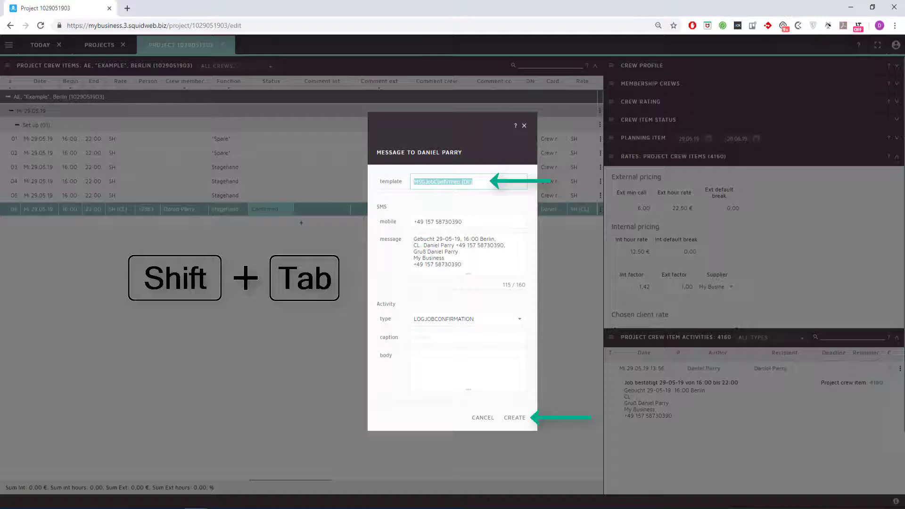
{"action": "key", "text": "shift+Tab"}
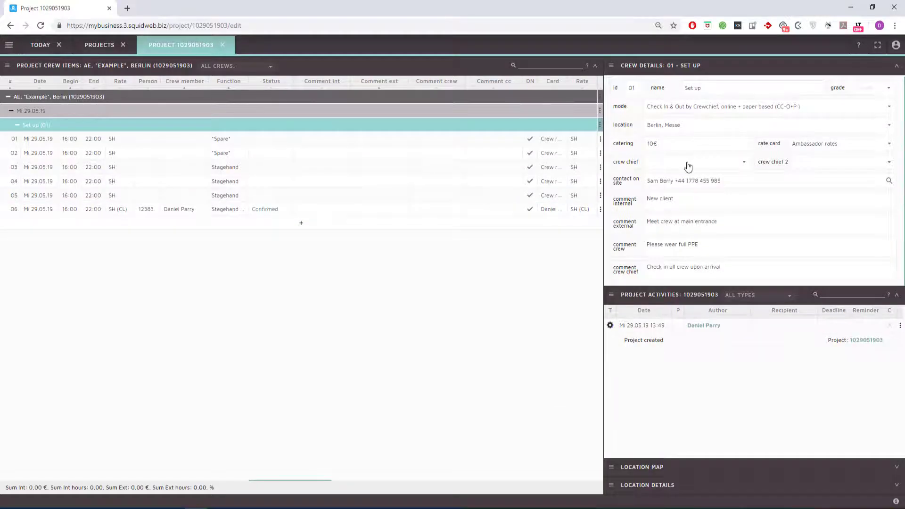
- Enter row 06's crew member as the Set up crew chief in Crew Details
{"action": "left_click", "coordinate": [688, 166]}
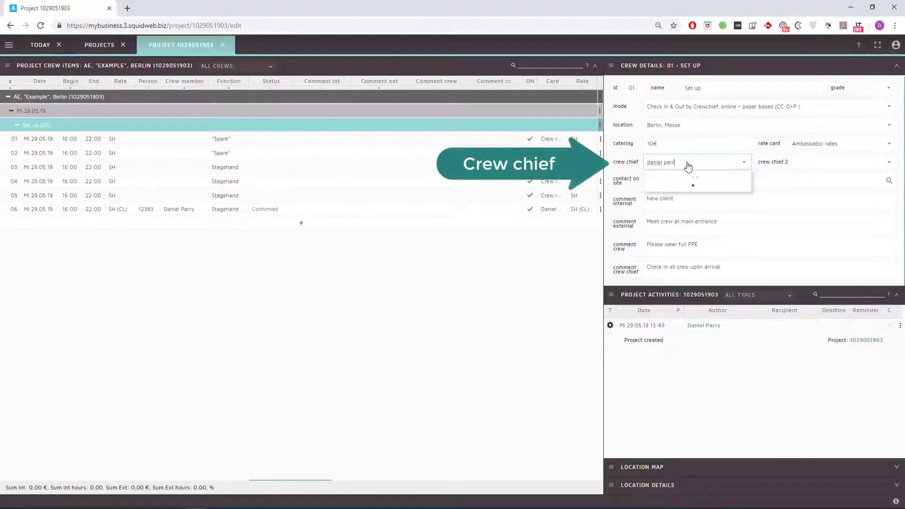
{"action": "key", "text": "Return"}
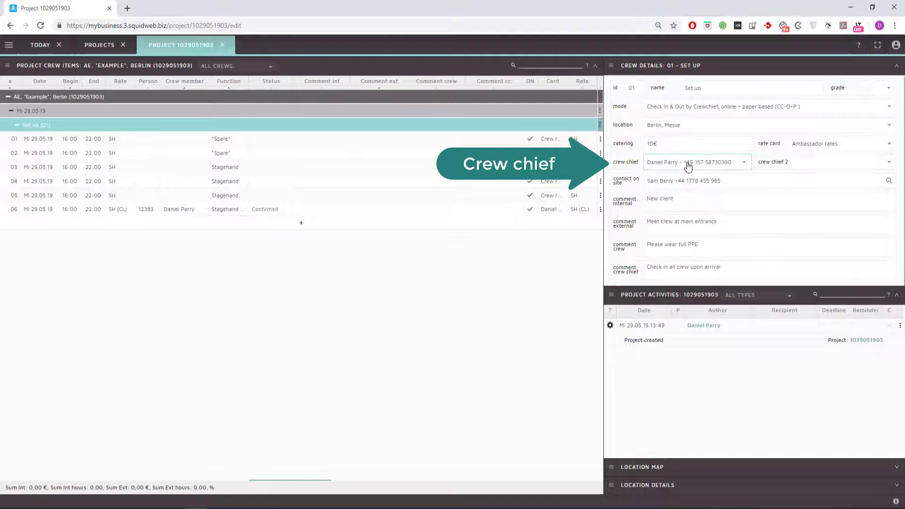
{"action": "left_click", "coordinate": [518, 127]}
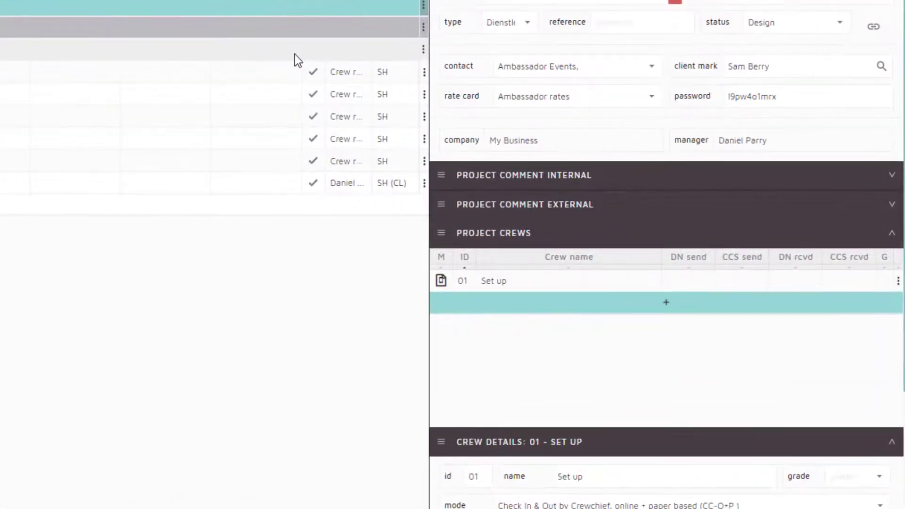
- Copy and paste the 01 Set up crew, renaming the copy to 'Take down'
{"action": "left_click", "coordinate": [547, 278]}
{"action": "key", "text": "ctrl+c"}
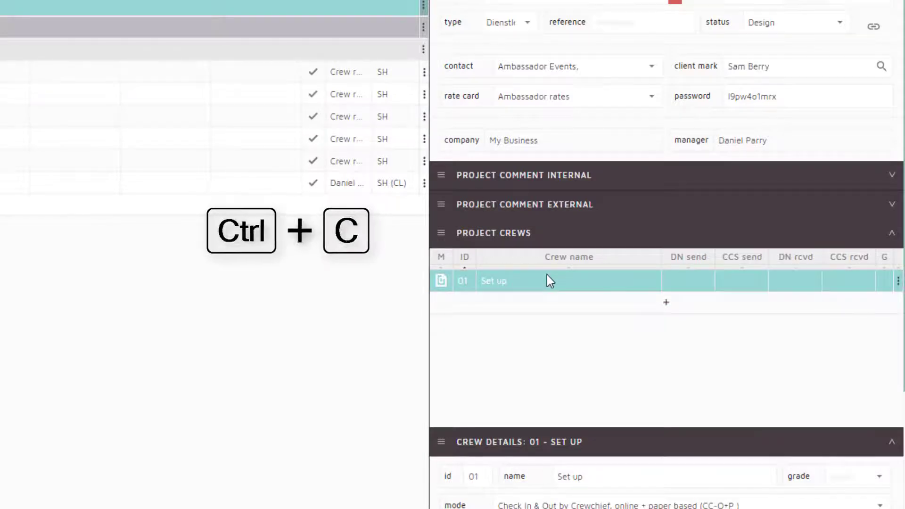
{"action": "key", "text": "ctrl+v"}
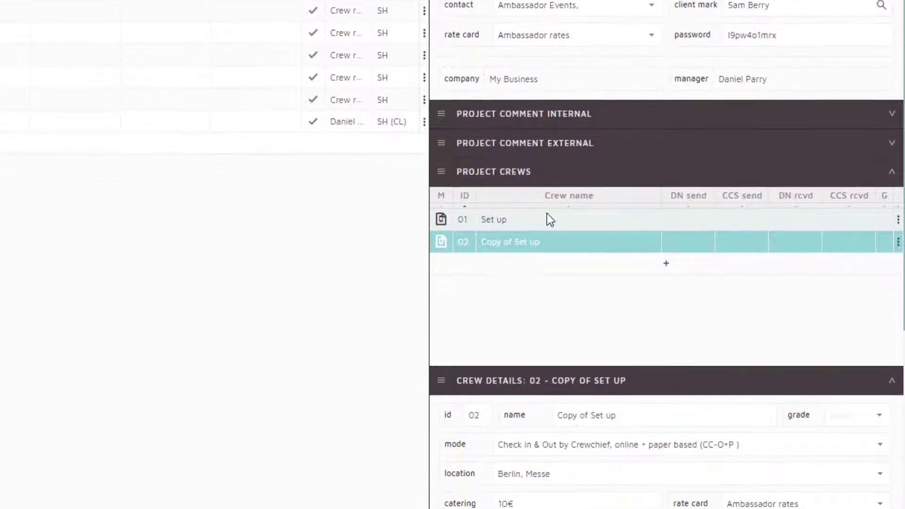
{"action": "left_click_drag", "start_coordinate": [646, 330], "coordinate": [497, 330]}
{"action": "type", "text": "Take"}
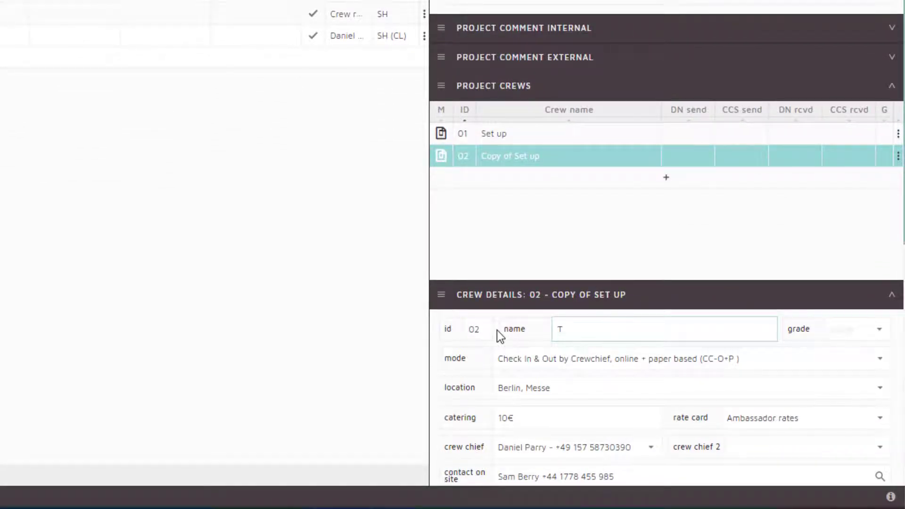
{"action": "type", "text": " down"}
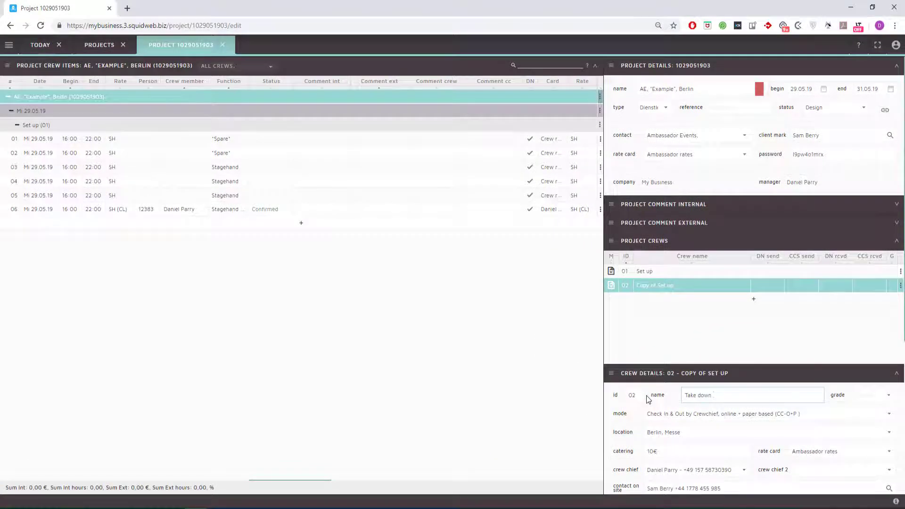
{"action": "scroll", "coordinate": [647, 400], "scroll_direction": "down", "scroll_amount": 3}
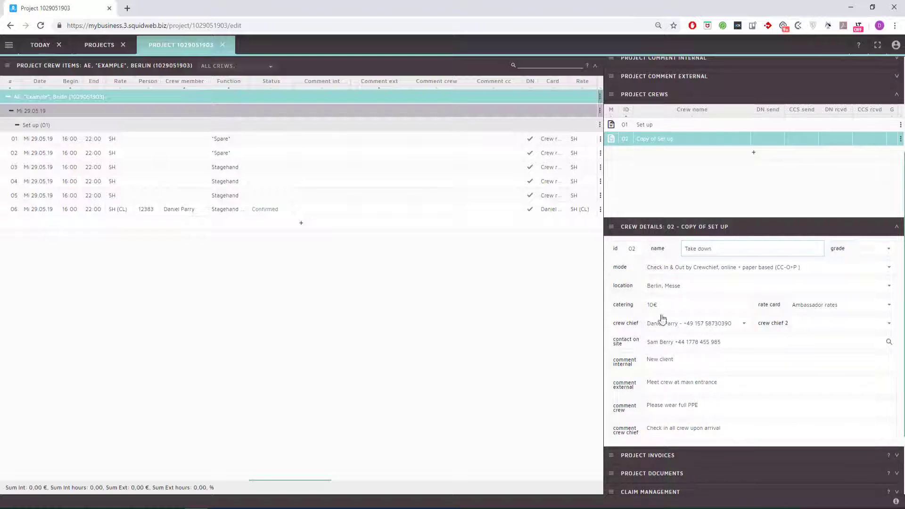
{"action": "left_click", "coordinate": [705, 204]}
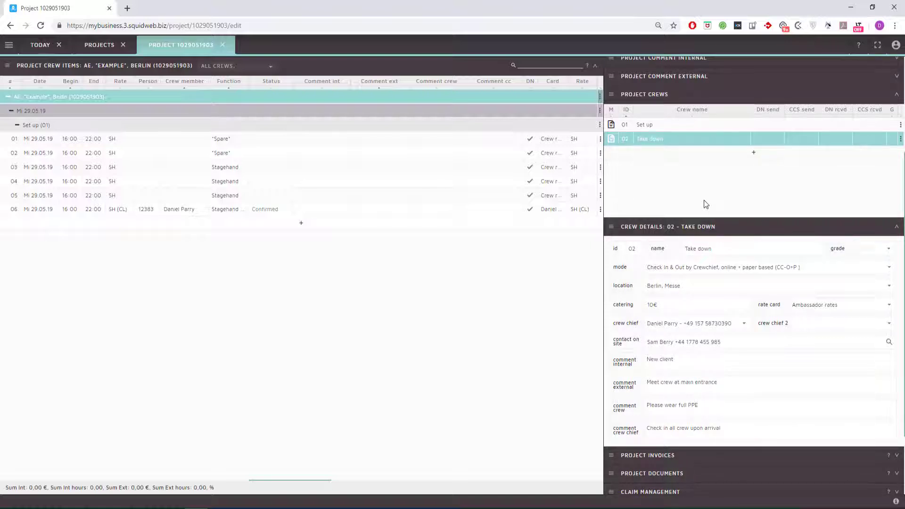
- Duplicate Set up rows 01–06 into the Take down crew dated 31.05.19
{"action": "left_click", "coordinate": [9, 139]}
{"action": "key", "text": "shift+Down"}
{"action": "key", "text": "shift+Down"}
{"action": "key", "text": "shift+Down"}
{"action": "key", "text": "shift+Down"}
{"action": "key", "text": "shift+Down"}
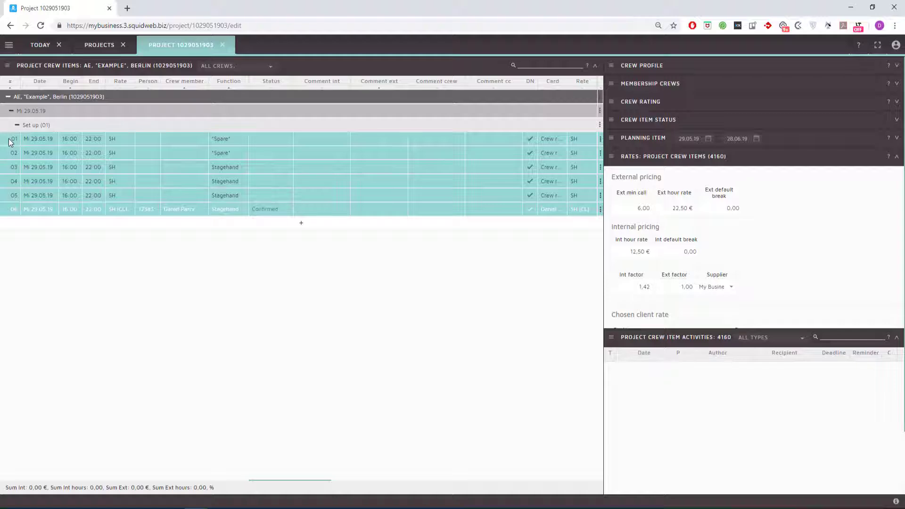
{"action": "key", "text": "ctrl+d"}
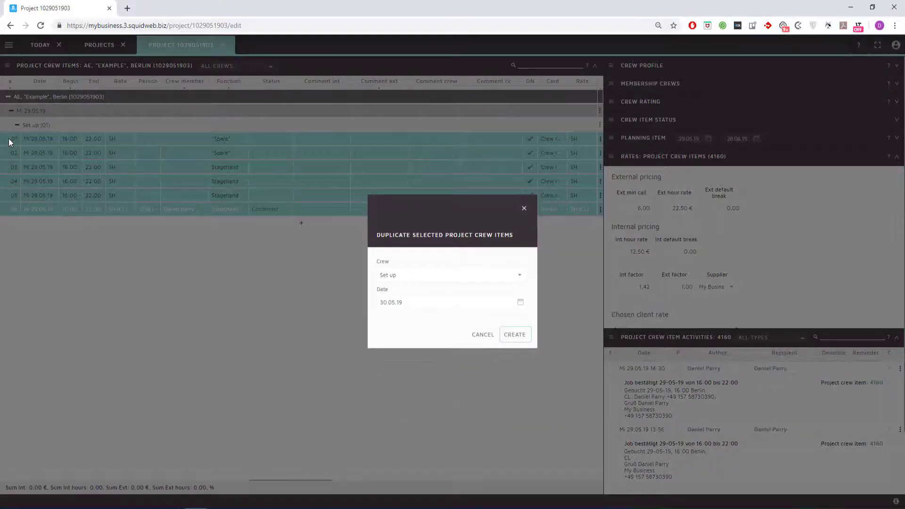
{"action": "key", "text": "Tab"}
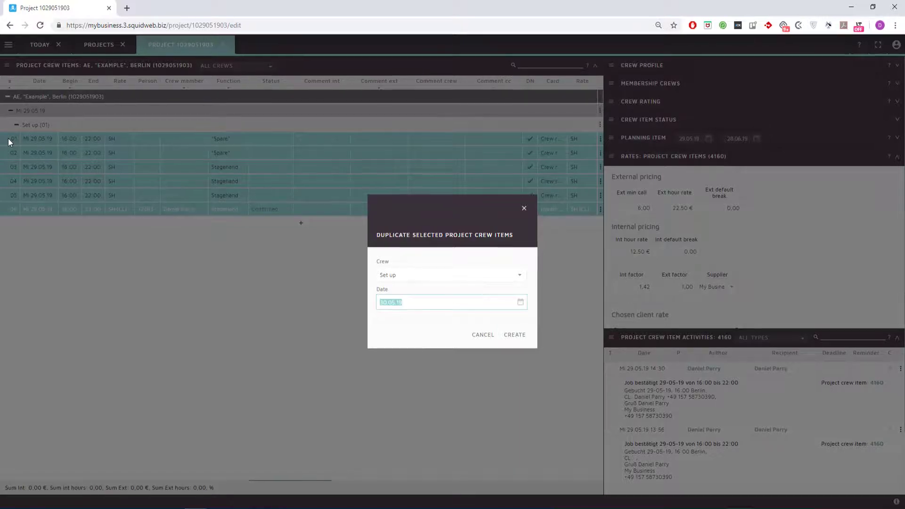
{"action": "type", "text": "3"}
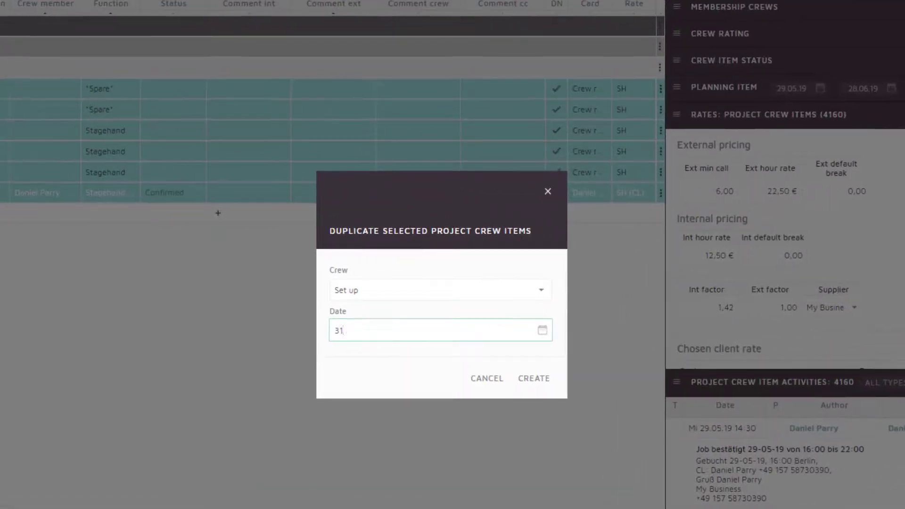
{"action": "type", "text": "1"}
{"action": "key", "text": "shift+Tab"}
{"action": "key", "text": "BackSpace"}
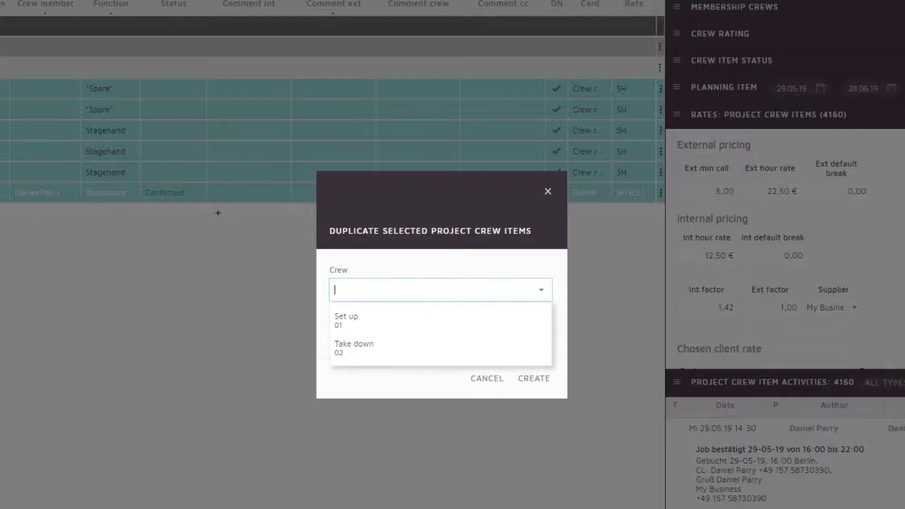
{"action": "key", "text": "Down"}
{"action": "key", "text": "Down"}
{"action": "key", "text": "Return"}
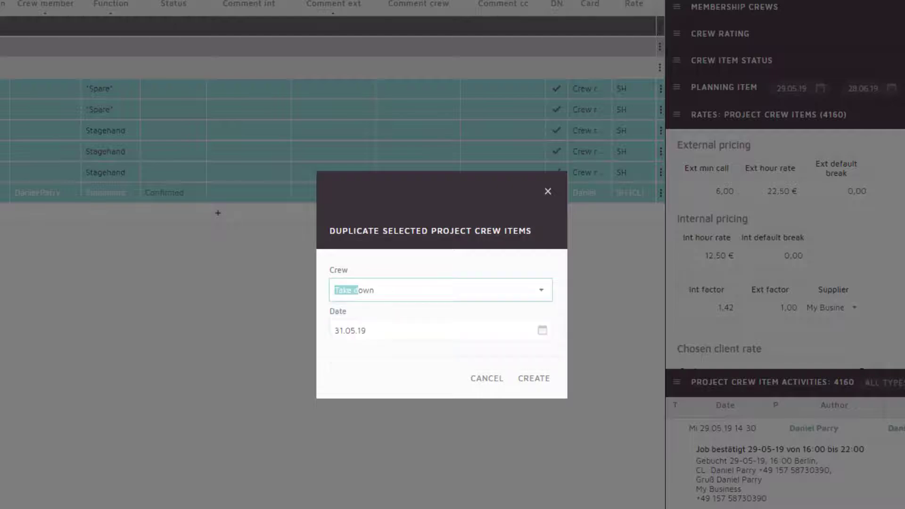
{"action": "key", "text": "Tab"}
{"action": "key", "text": "Tab"}
{"action": "key", "text": "Tab"}
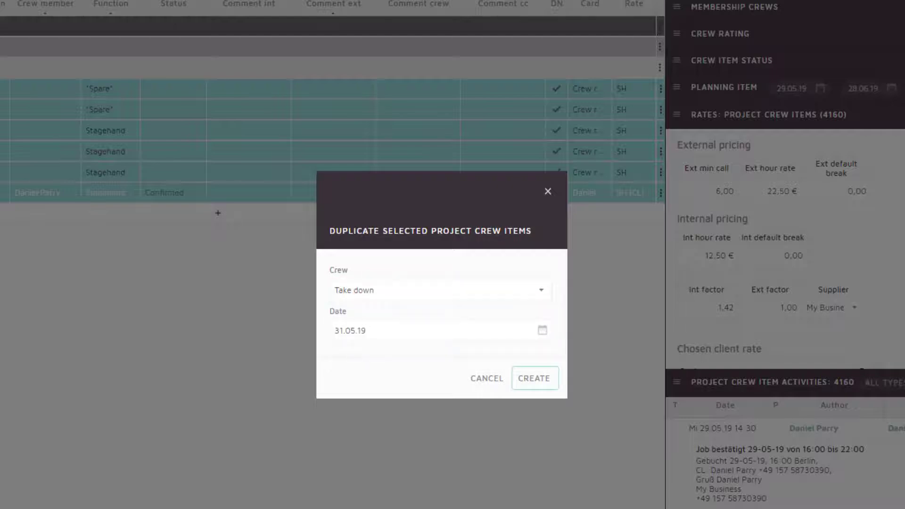
{"action": "key", "text": "Return"}
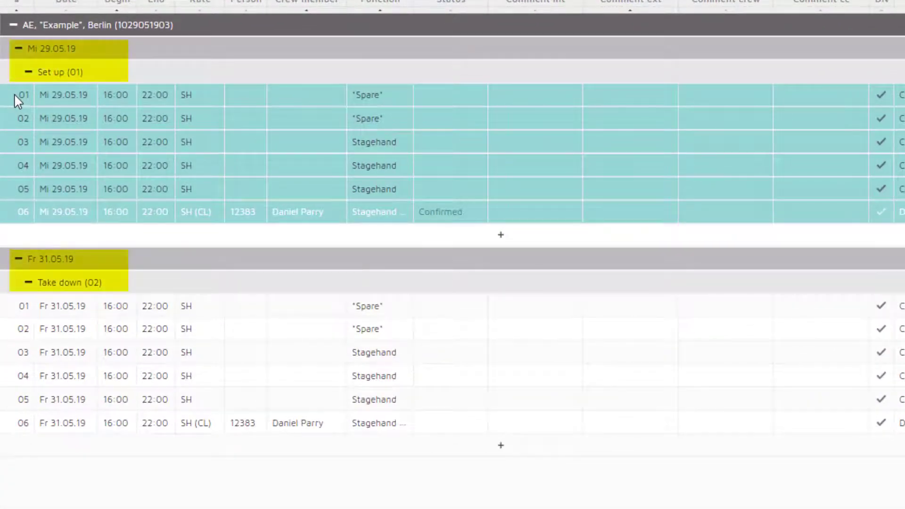
- Set Take down row 01 to run from 19:00 to 02:00
{"action": "key", "text": "Down"}
{"action": "key", "text": "Down"}
{"action": "key", "text": "Down"}
{"action": "key", "text": "Down"}
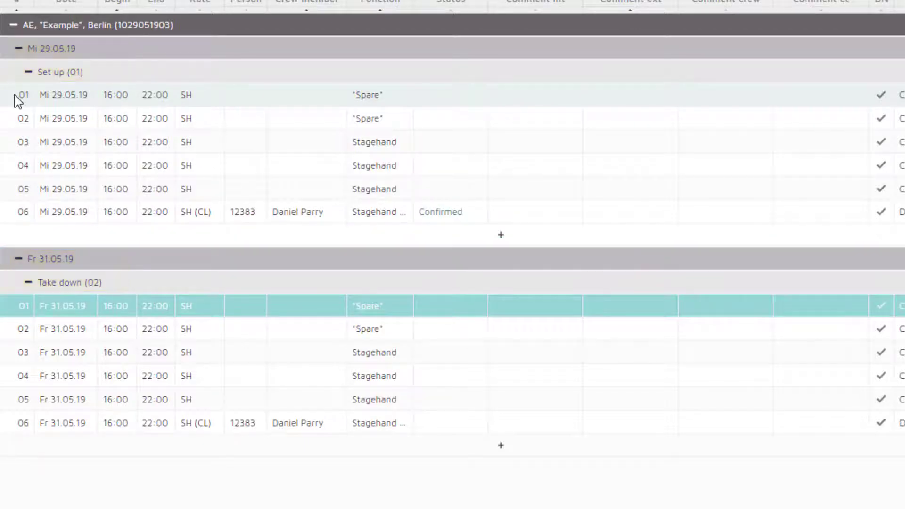
{"action": "key", "text": "Right"}
{"action": "type", "text": "19"}
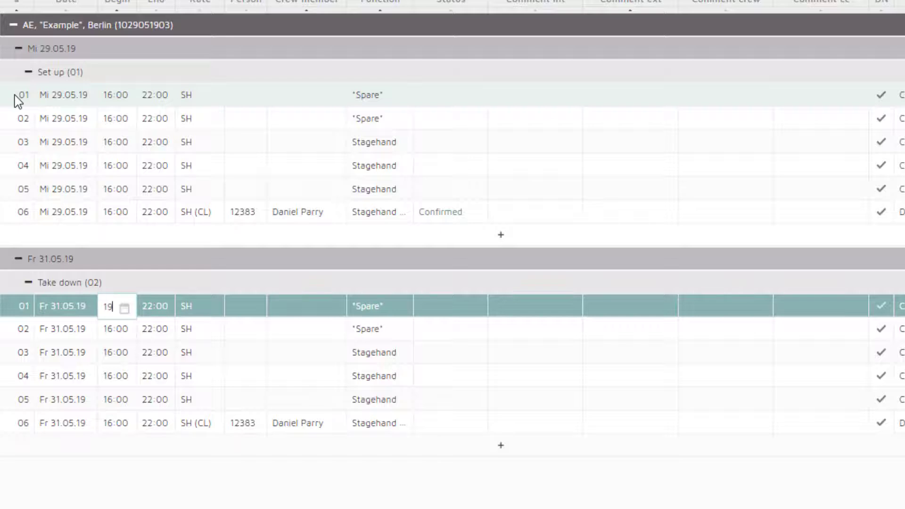
{"action": "key", "text": "Tab"}
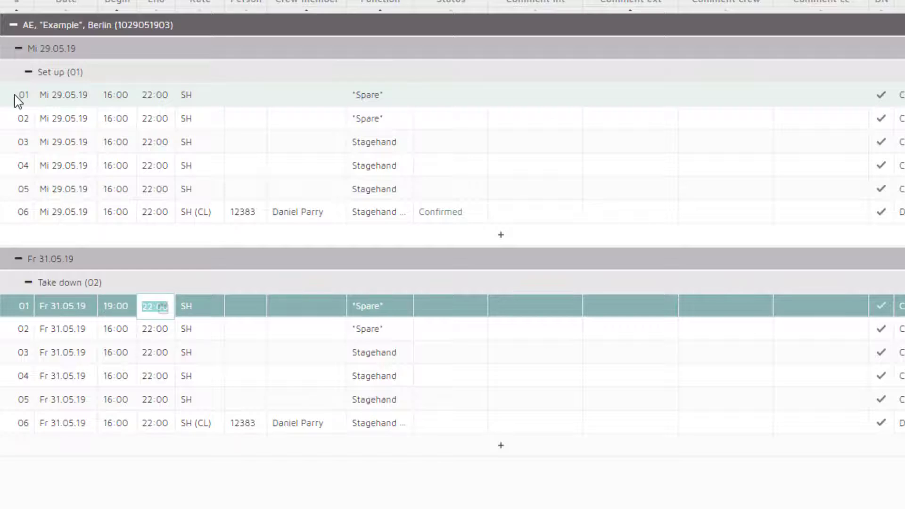
{"action": "type", "text": "02"}
{"action": "key", "text": "Return"}
- Paste the 19:00 begin time into the following Take down rows
{"action": "key", "text": "Left"}
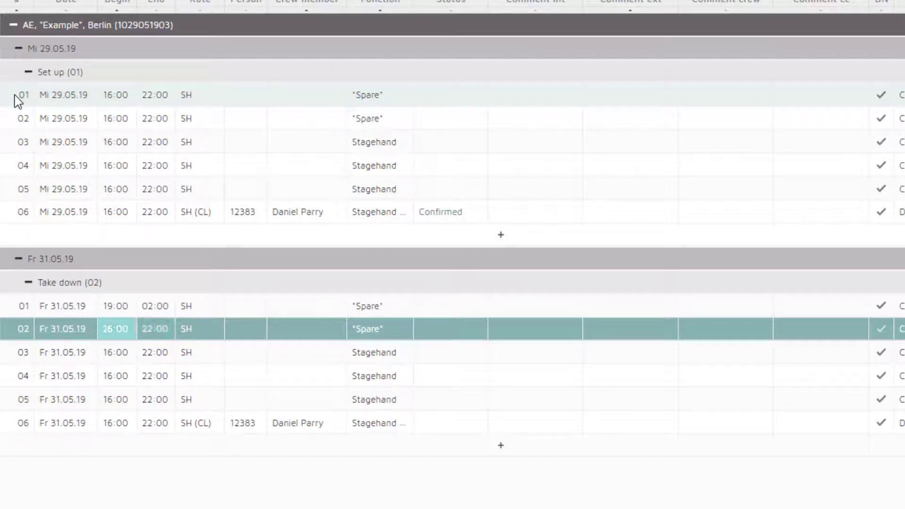
{"action": "key", "text": "Up"}
{"action": "key", "text": "Down"}
{"action": "key", "text": "Down"}
{"action": "key", "text": "ctrl+v"}
{"action": "key", "text": "Down"}
{"action": "key", "text": "ctrl+v"}
{"action": "key", "text": "Down"}
{"action": "key", "text": "ctrl+v"}
{"action": "key", "text": "Down"}
{"action": "key", "text": "ctrl+v"}
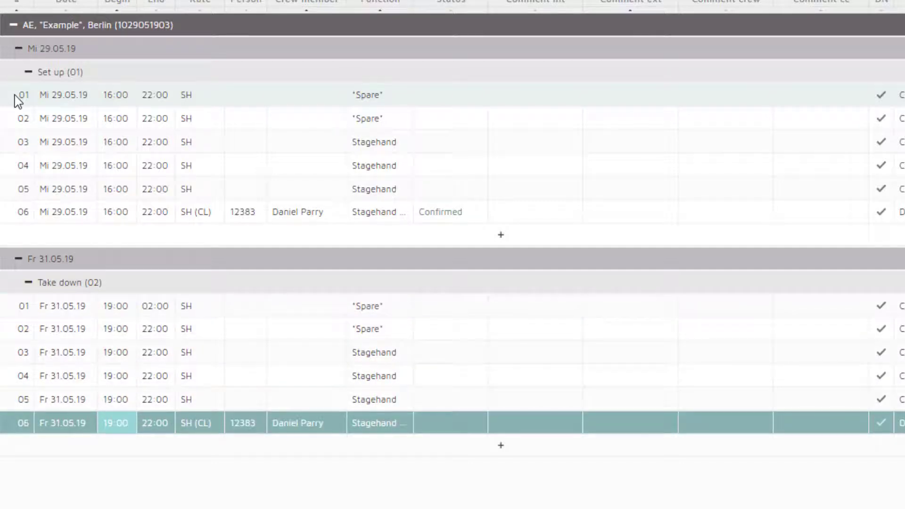
- Paste 02:00 into the End cells of Take down rows 02–06
{"action": "key", "text": "Up"}
{"action": "key", "text": "Up"}
{"action": "key", "text": "Up"}
{"action": "key", "text": "Up"}
{"action": "key", "text": "Up"}
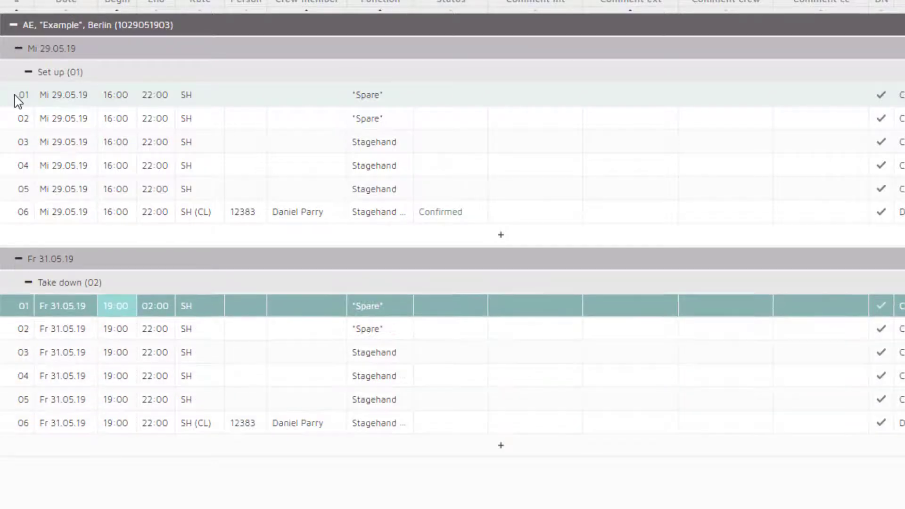
{"action": "key", "text": "Right"}
{"action": "key", "text": "Down"}
{"action": "key", "text": "ctrl+v"}
{"action": "key", "text": "Down"}
{"action": "key", "text": "ctrl+v"}
{"action": "key", "text": "Down"}
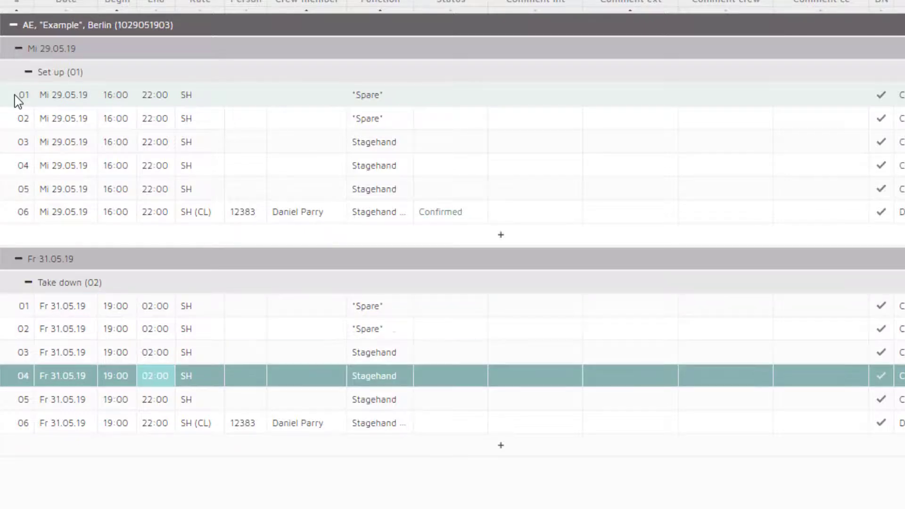
{"action": "key", "text": "ctrl+v"}
{"action": "key", "text": "Down"}
{"action": "key", "text": "ctrl+v"}
{"action": "key", "text": "Down"}
{"action": "key", "text": "ctrl+v"}
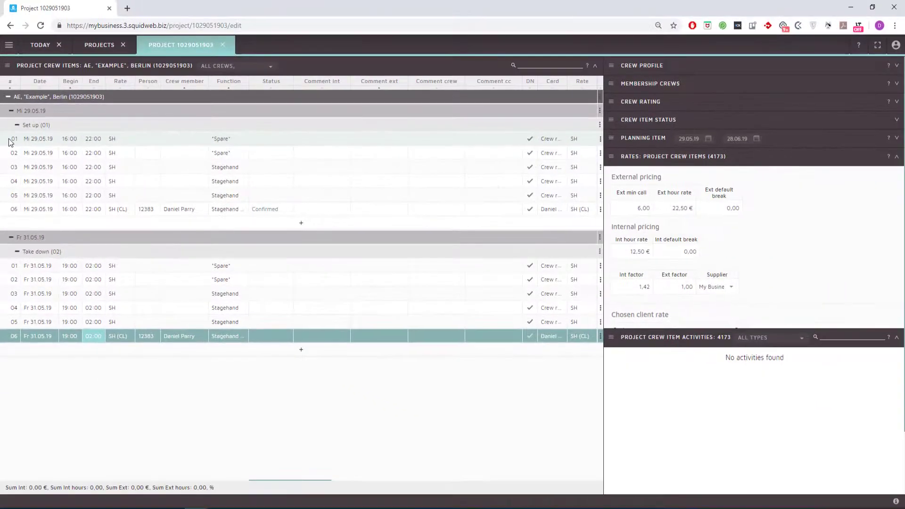
{"action": "key", "text": "Right"}
{"action": "key", "text": "Right"}
{"action": "key", "text": "Right"}
{"action": "key", "text": "Right"}
{"action": "key", "text": "Right"}
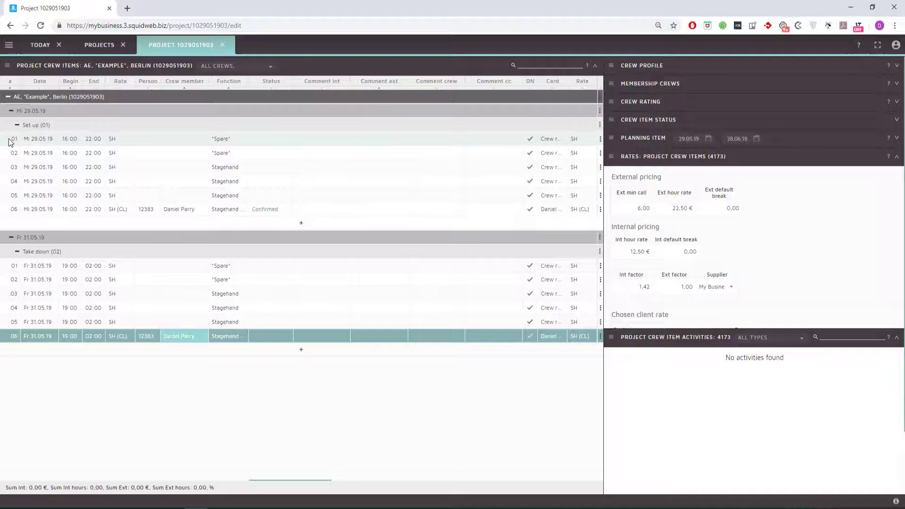
- Confirm Take down row 06 and create its MSGJobConfirmed (DE) job confirmation message
{"action": "key", "text": "Return"}
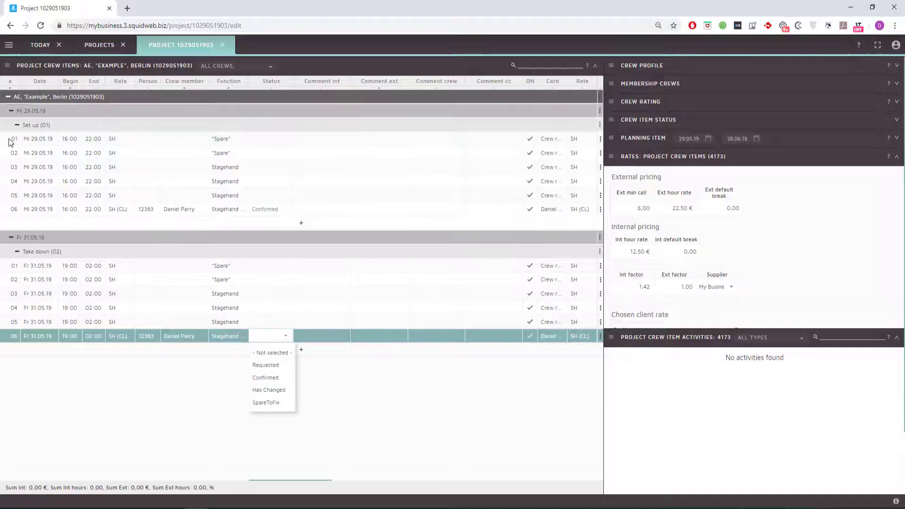
{"action": "key", "text": "Down"}
{"action": "key", "text": "Down"}
{"action": "key", "text": "Down"}
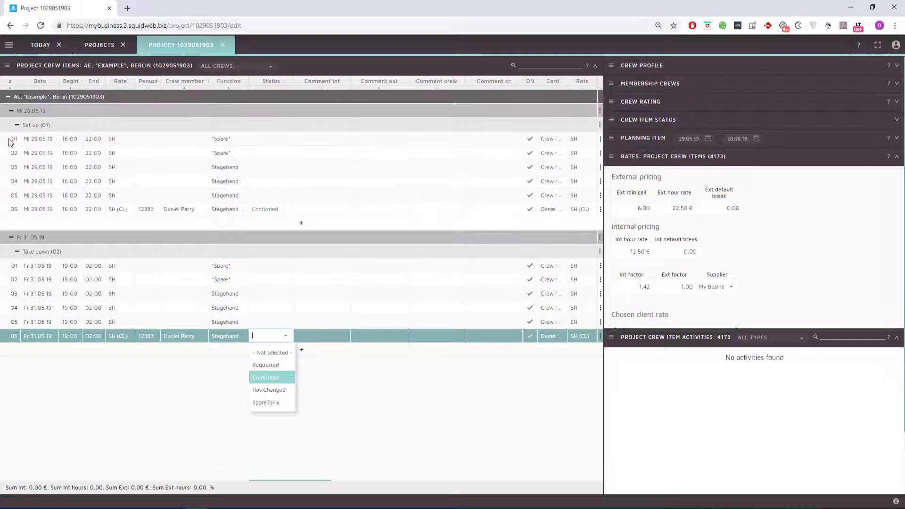
{"action": "key", "text": "Return"}
{"action": "key", "text": "shift+Tab"}
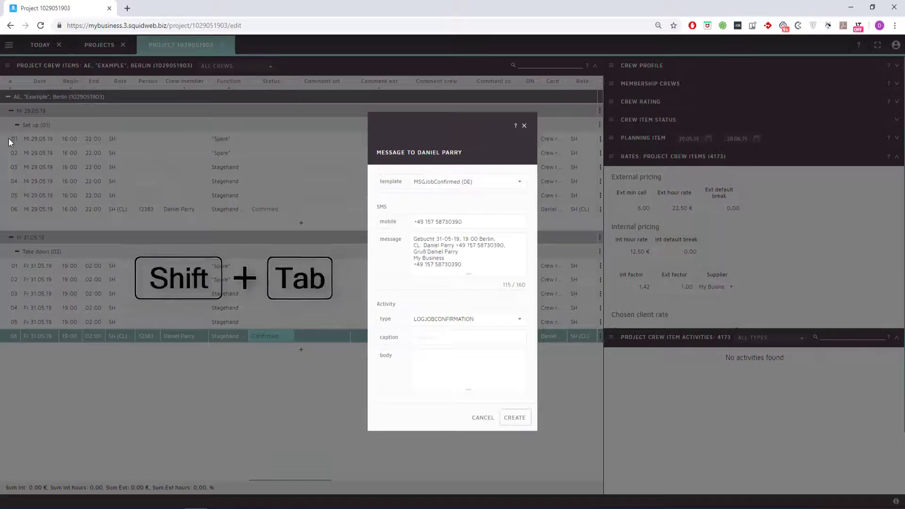
{"action": "key", "text": "Return"}
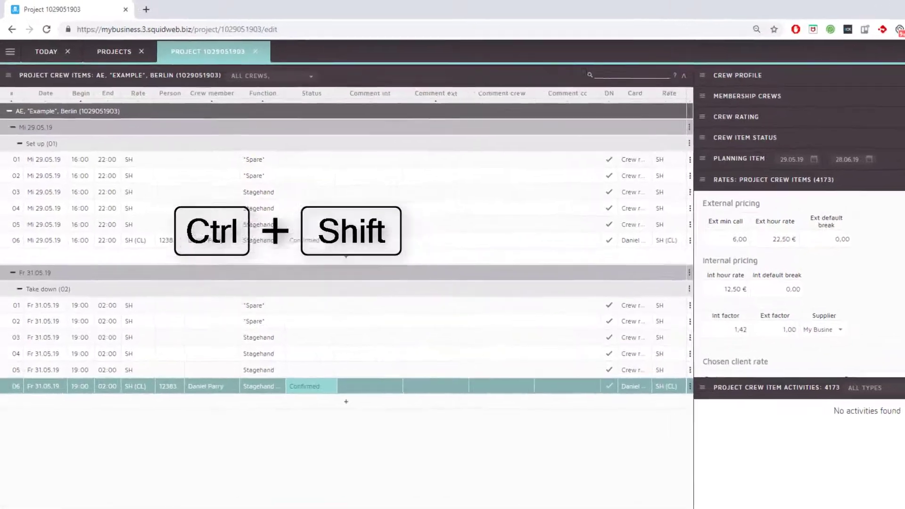
- Release the project confirmation and calculation report and create the client e-mail with both PDFs
{"action": "key", "text": "ctrl+shift"}
{"action": "key", "text": "Right"}
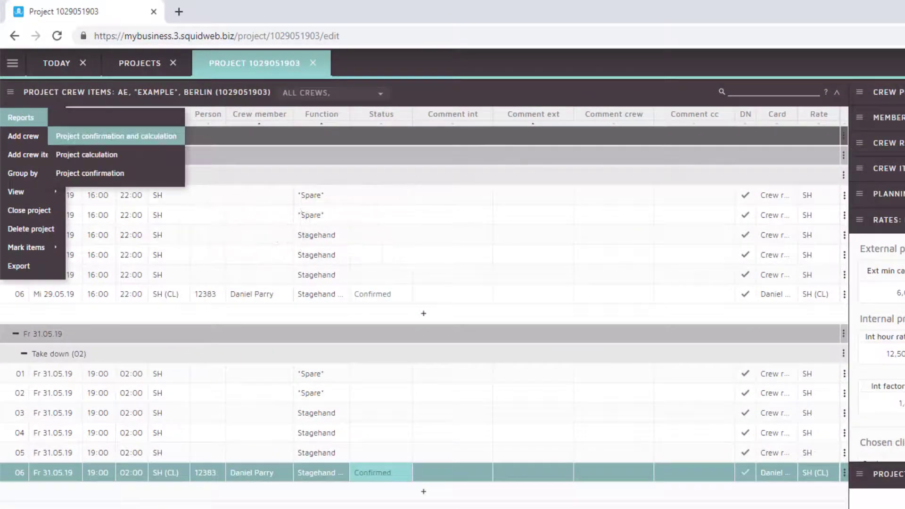
{"action": "key", "text": "Return"}
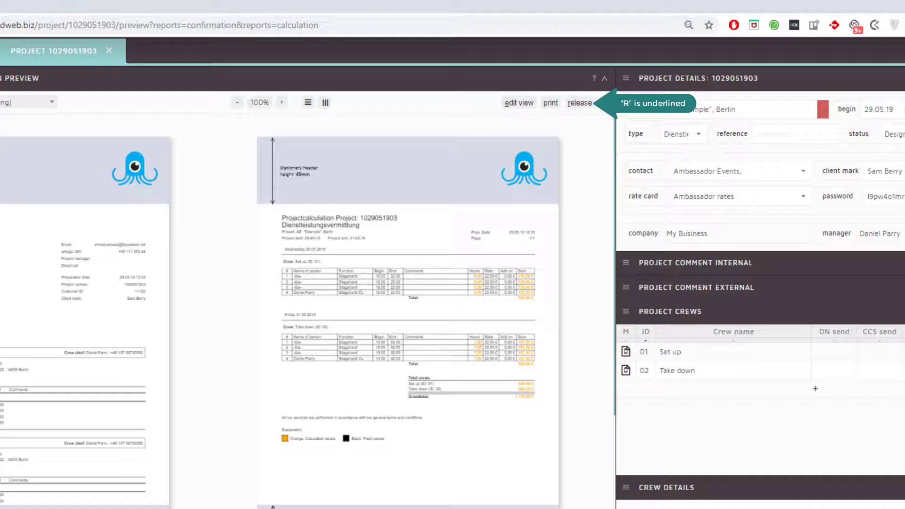
{"action": "key", "text": "shift+r"}
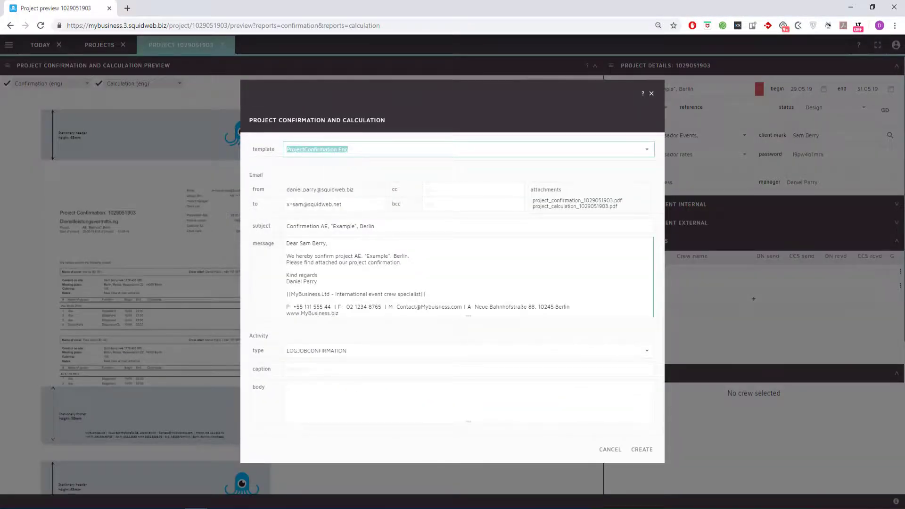
{"action": "key", "text": "shift+Tab"}
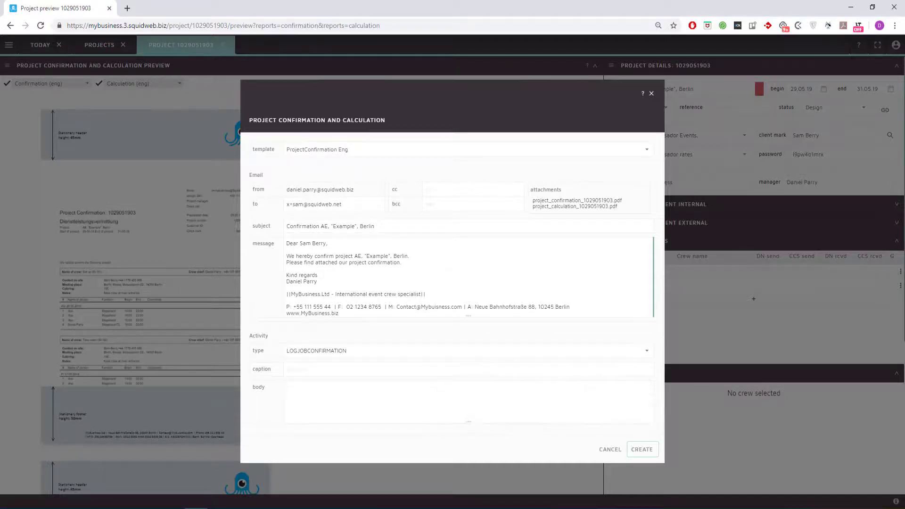
{"action": "key", "text": "Return"}
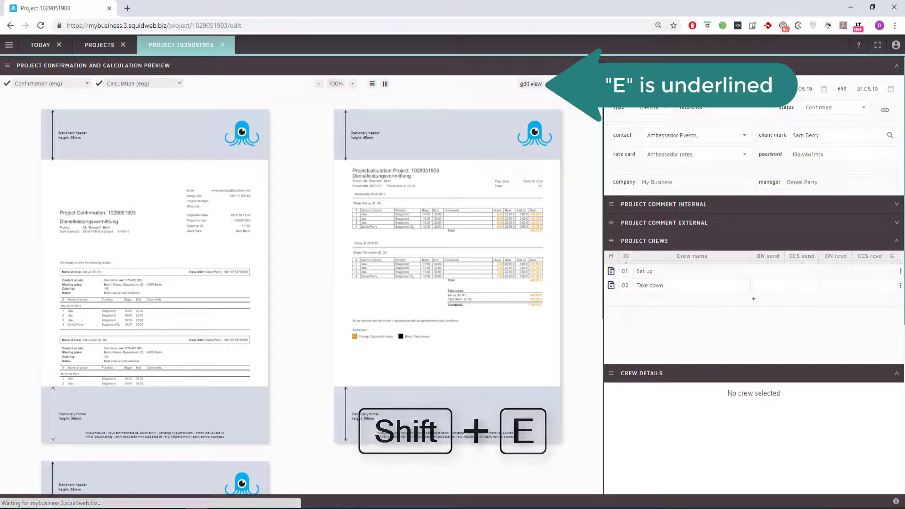
- Staff Set up row 03 with the searched stagehand, mark it Requested and send the job request
{"action": "key", "text": "shift+e"}
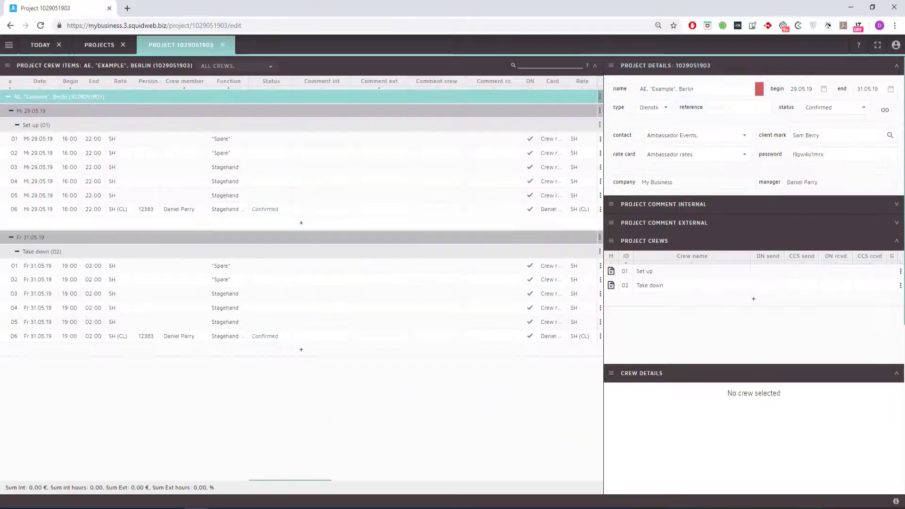
{"action": "key", "text": "Down"}
{"action": "key", "text": "Down"}
{"action": "key", "text": "Down"}
{"action": "key", "text": "Down"}
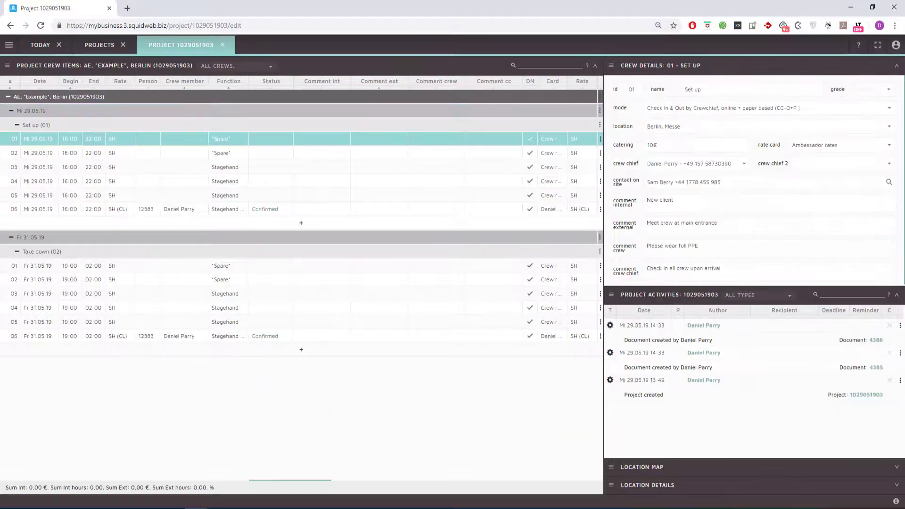
{"action": "key", "text": "Down"}
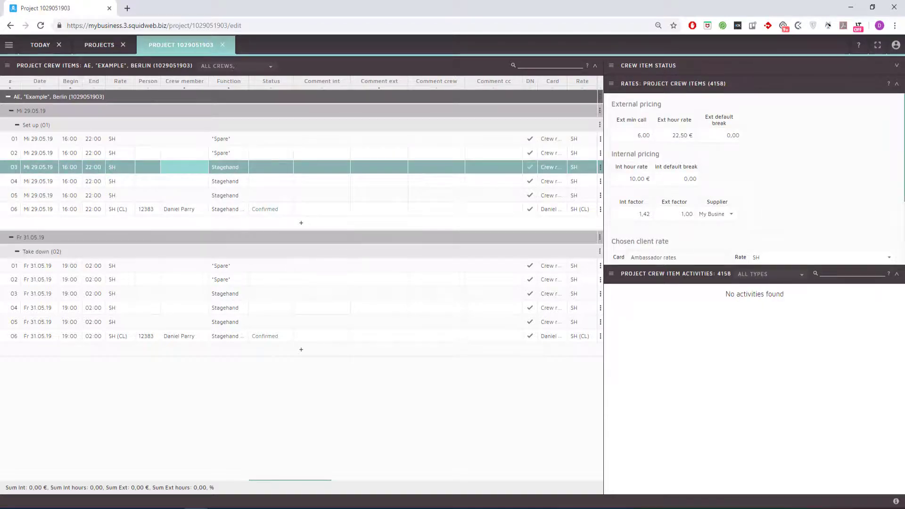
{"action": "type", "text": "Henry"}
{"action": "key", "text": "Down"}
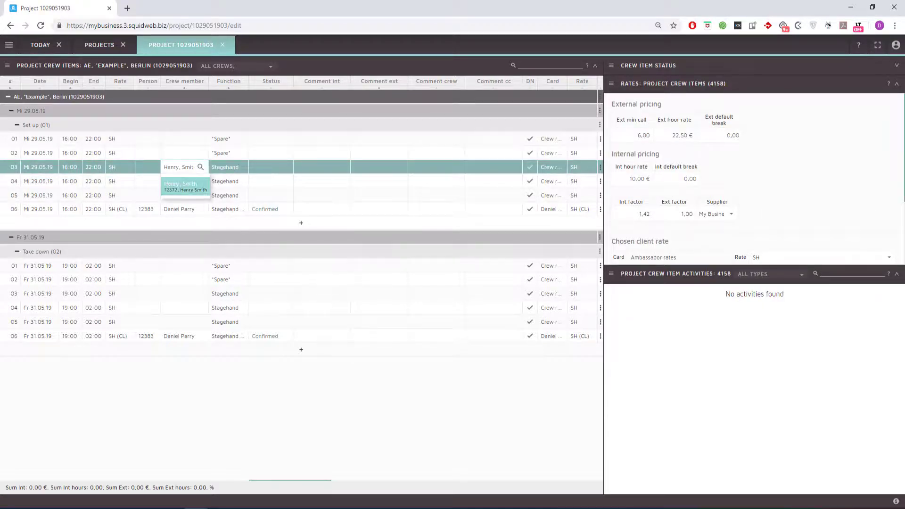
{"action": "key", "text": "Return"}
{"action": "key", "text": "Right"}
{"action": "key", "text": "Right"}
{"action": "type", "text": "r"}
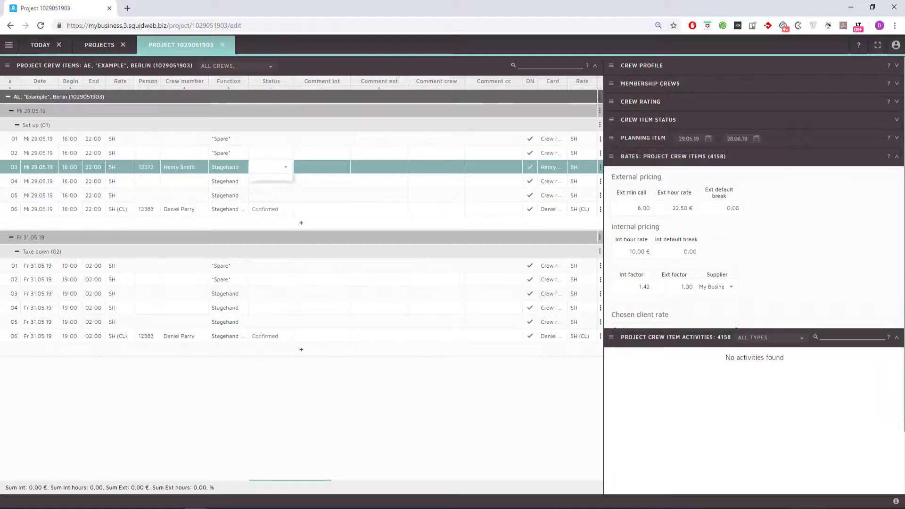
{"action": "key", "text": "Down"}
{"action": "key", "text": "Down"}
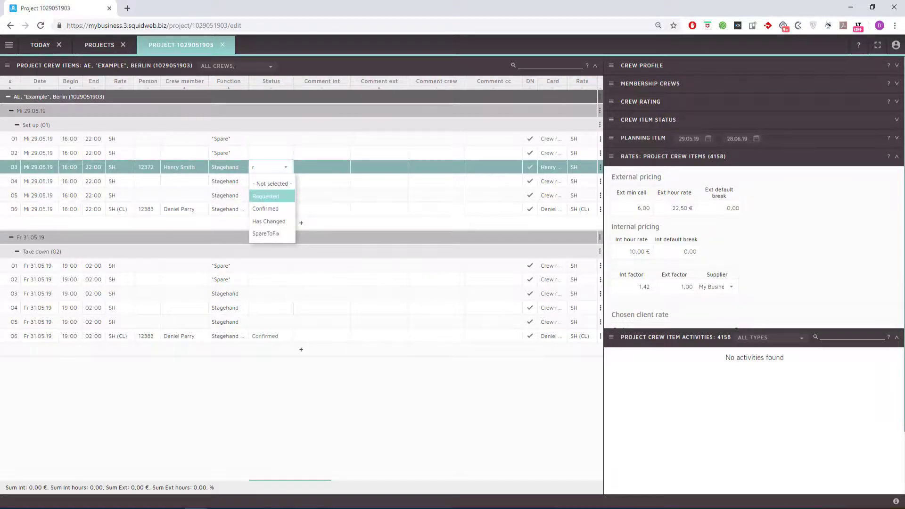
{"action": "key", "text": "Return"}
{"action": "key", "text": "shift+Tab"}
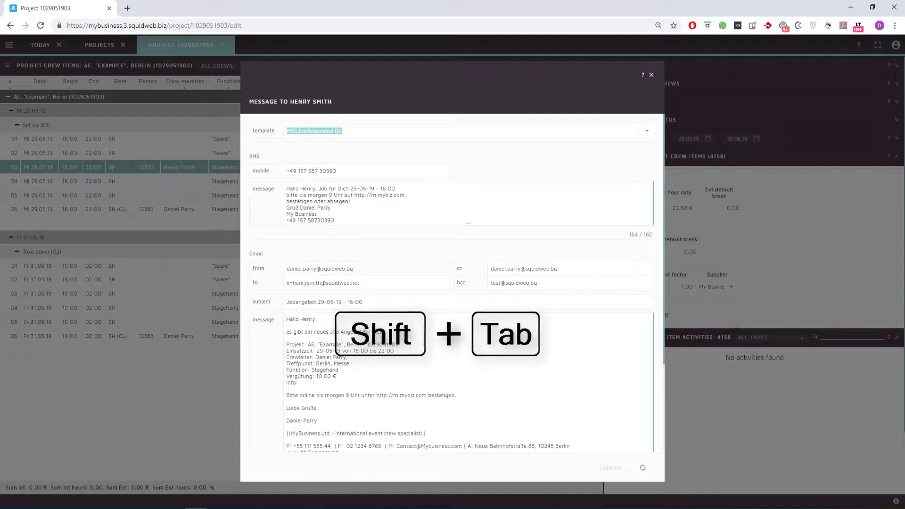
{"action": "key", "text": "Return"}
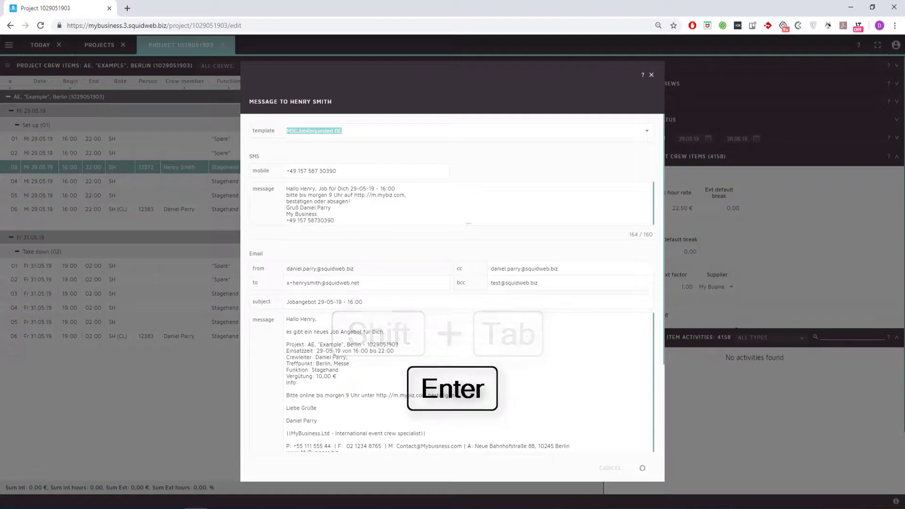
- Assign searched stagehands to Set up rows 04 and 05, marking row 04 Requested
{"action": "key", "text": "Return"}
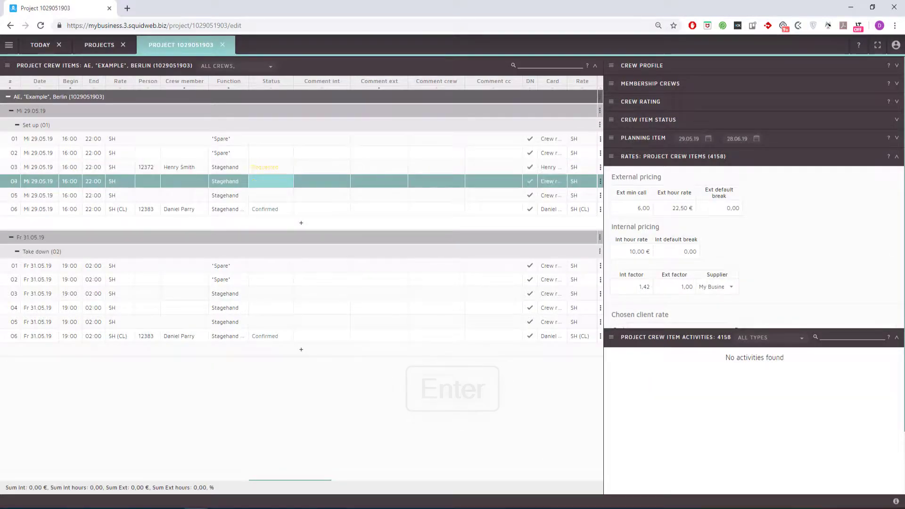
{"action": "key", "text": "Left"}
{"action": "type", "text": "chris"}
{"action": "key", "text": "Tab"}
{"action": "key", "text": "Tab"}
{"action": "type", "text": "r"}
{"action": "key", "text": "Return"}
{"action": "key", "text": "Return"}
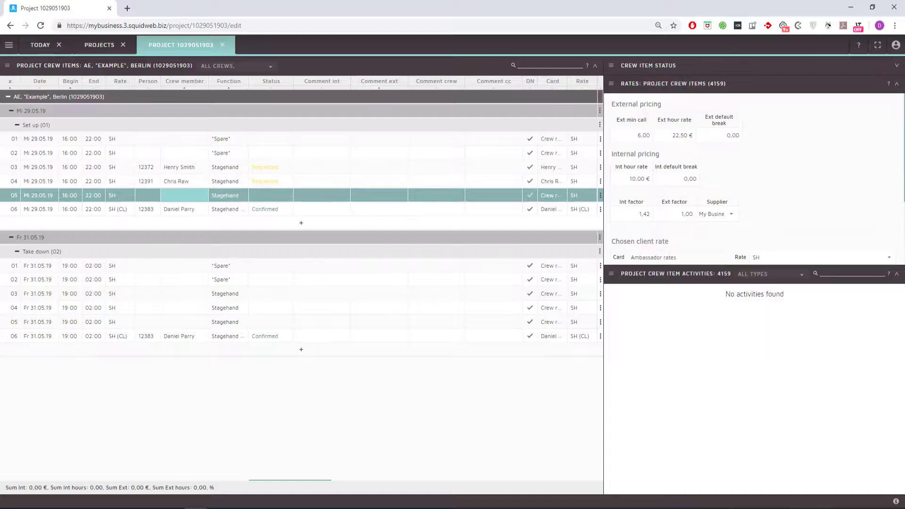
{"action": "type", "text": "james"}
{"action": "key", "text": "Tab"}
{"action": "key", "text": "Tab"}
- Mark row 05 Requested, then release the Project Confirmation e-mail using the ProjectConfirmation Eng template
{"action": "type", "text": "r"}
{"action": "key", "text": "Return"}
{"action": "key", "text": "Return"}
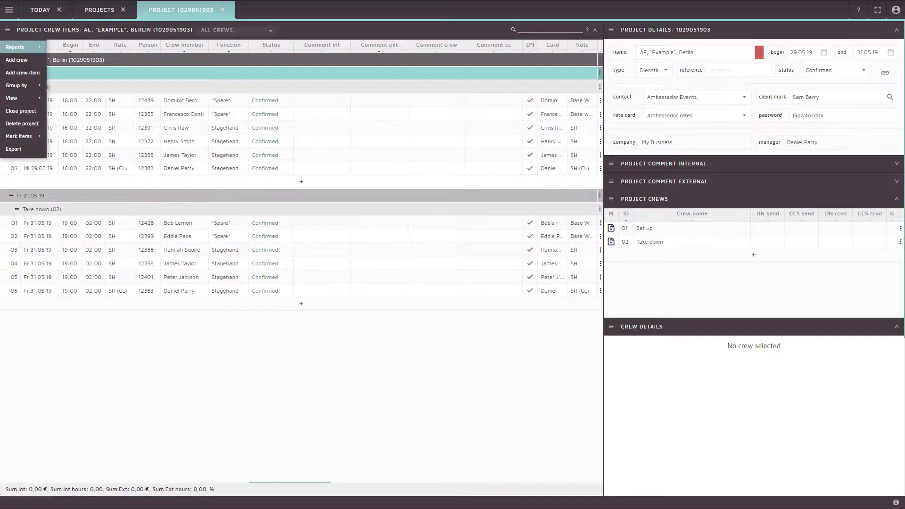
{"action": "mouse_move", "coordinate": [16, 48]}
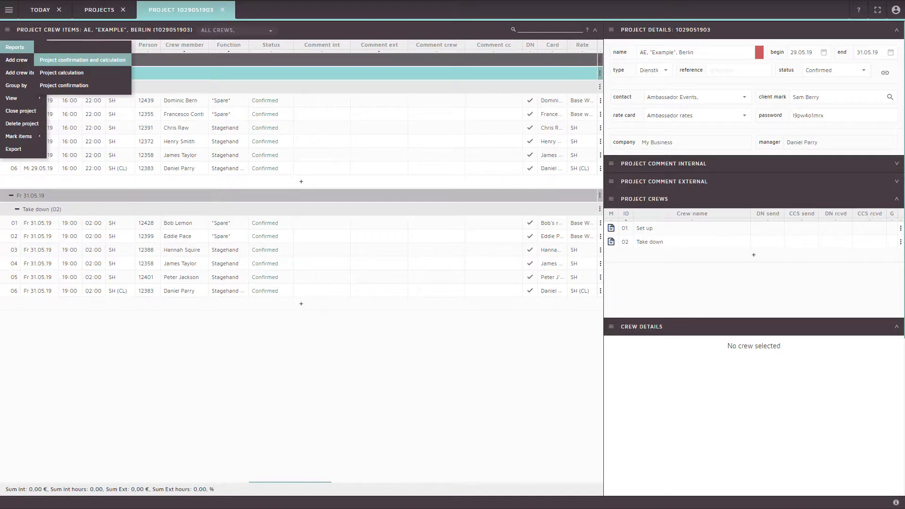
{"action": "left_click", "coordinate": [64, 86]}
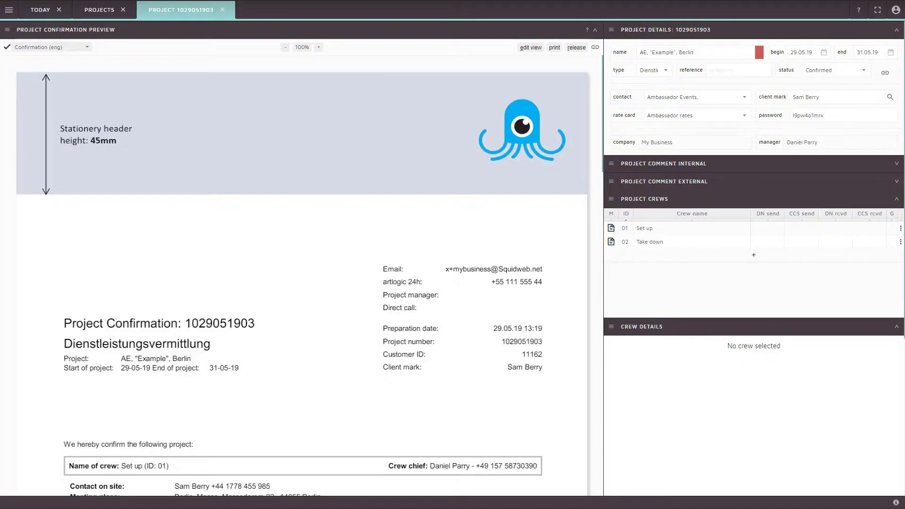
{"action": "key", "text": "shift+r"}
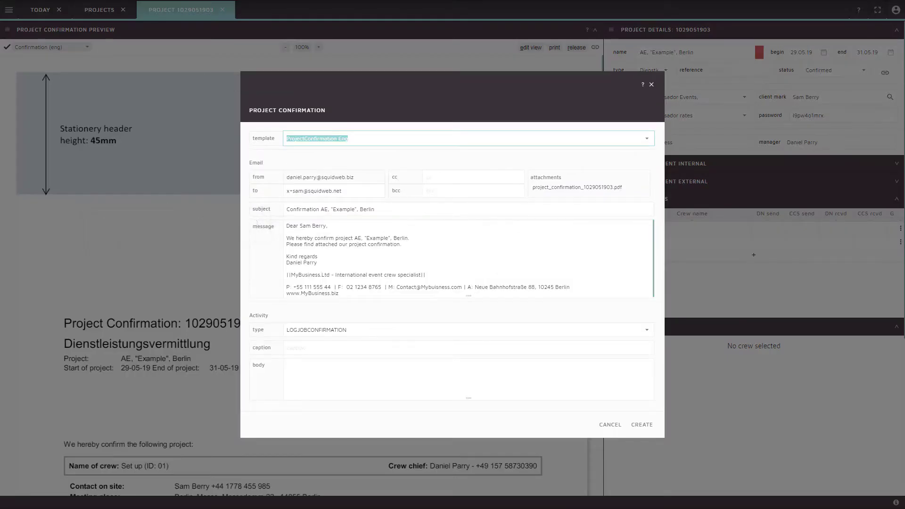
{"action": "key", "text": "shift+Tab"}
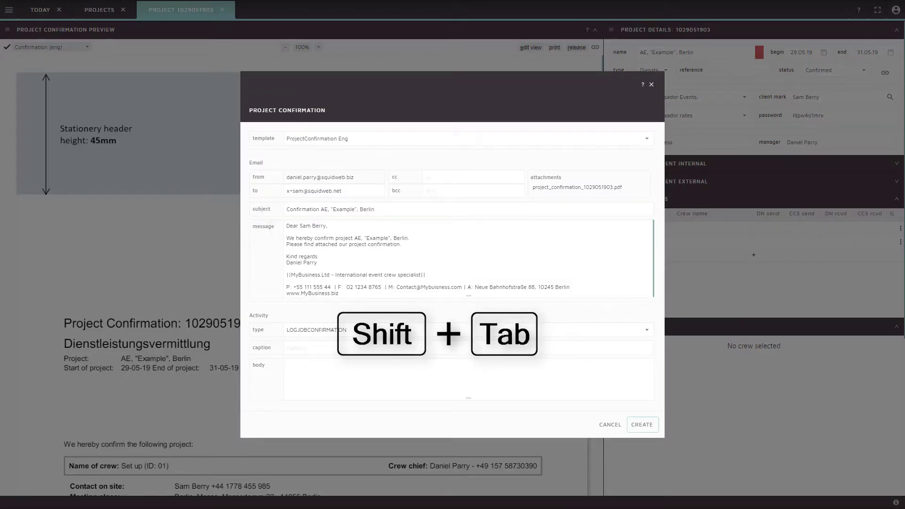
{"action": "key", "text": "Return"}
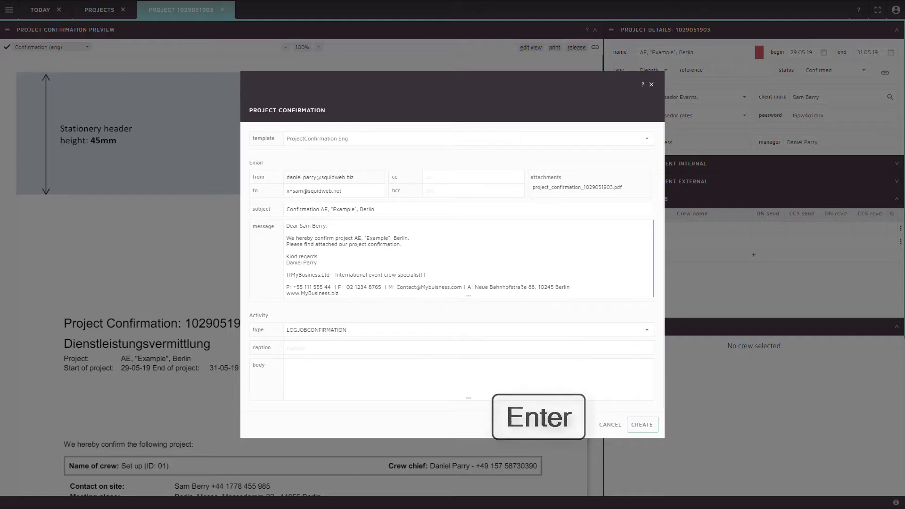